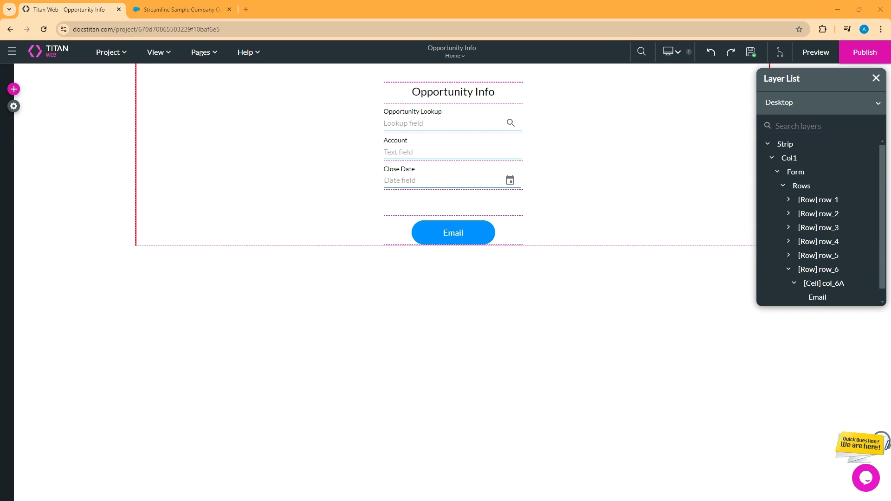
Step: Switch to the Word window showing opportunity-with-products.docx
{"action": "key", "text": "alt+Tab"}
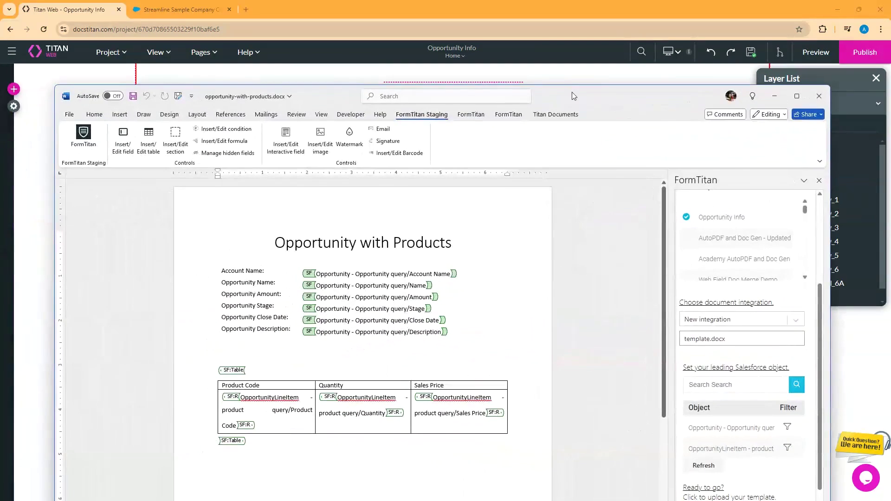
Step: Maximize the Word template to review its merge fields and products table
{"action": "left_click", "coordinate": [797, 96]}
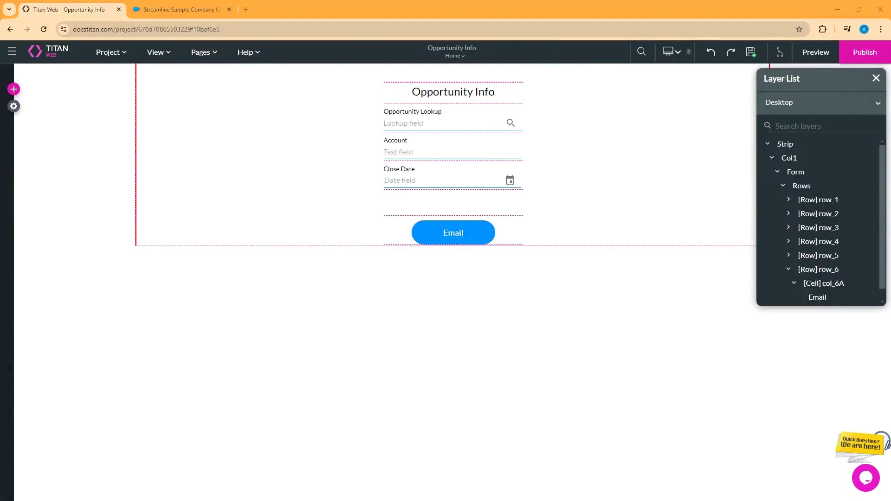
Step: Open Document Generation under Project settings > Tools and edit the Opportunities with Products template
{"action": "left_click", "coordinate": [13, 107]}
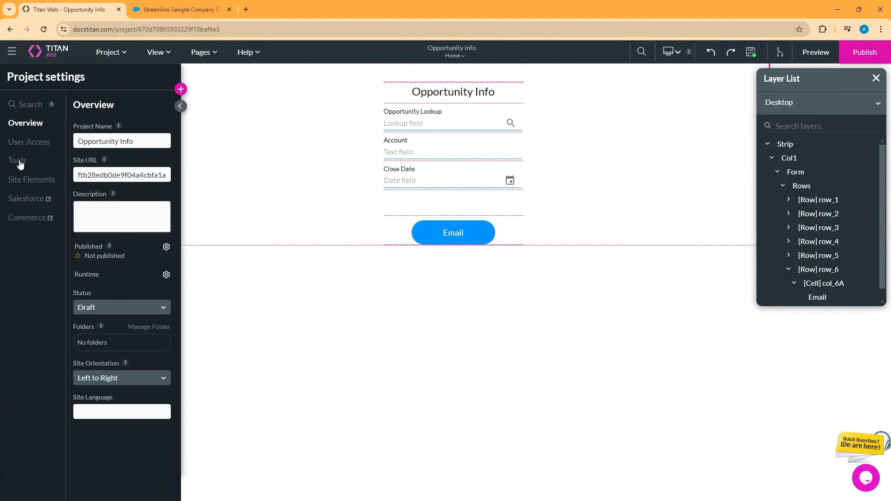
{"action": "left_click", "coordinate": [20, 161]}
{"action": "scroll", "coordinate": [104, 382], "scroll_direction": "down", "scroll_amount": 2}
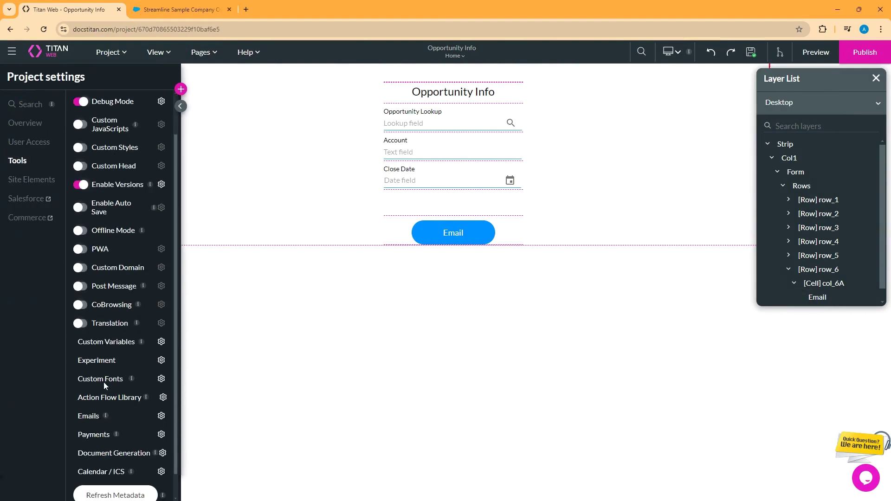
{"action": "left_click", "coordinate": [162, 427]}
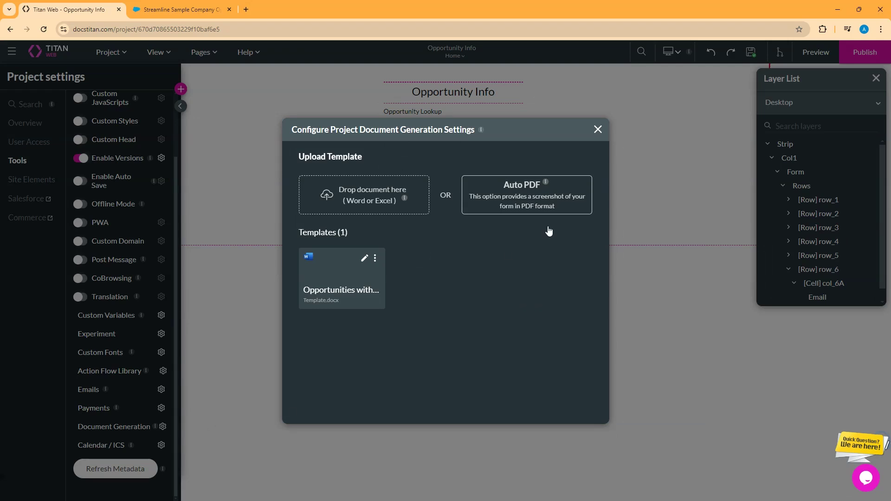
{"action": "left_click", "coordinate": [364, 260]}
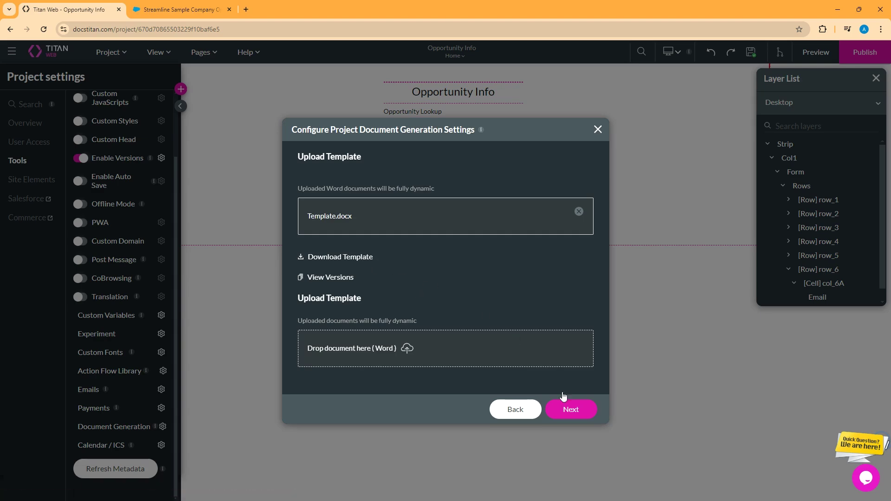
{"action": "left_click", "coordinate": [571, 410]}
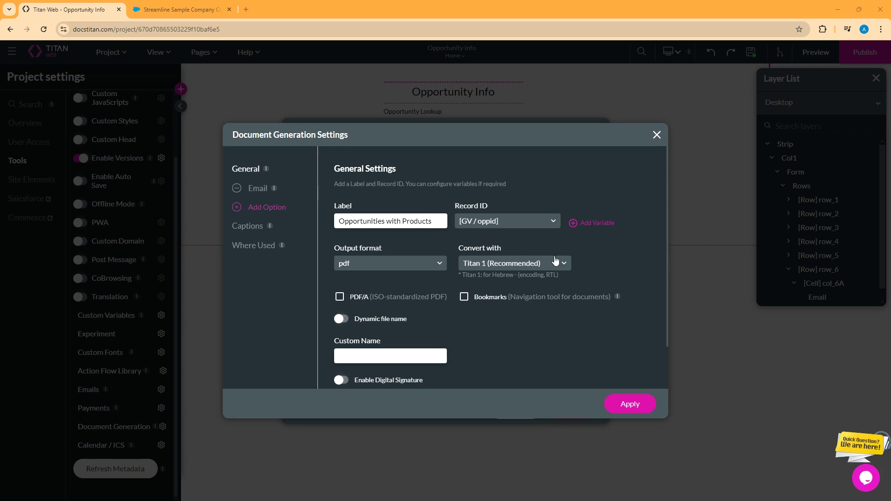
Step: In the Email section, set output format pdf and converter Titan 1 (Recommended)
{"action": "left_click", "coordinate": [255, 191]}
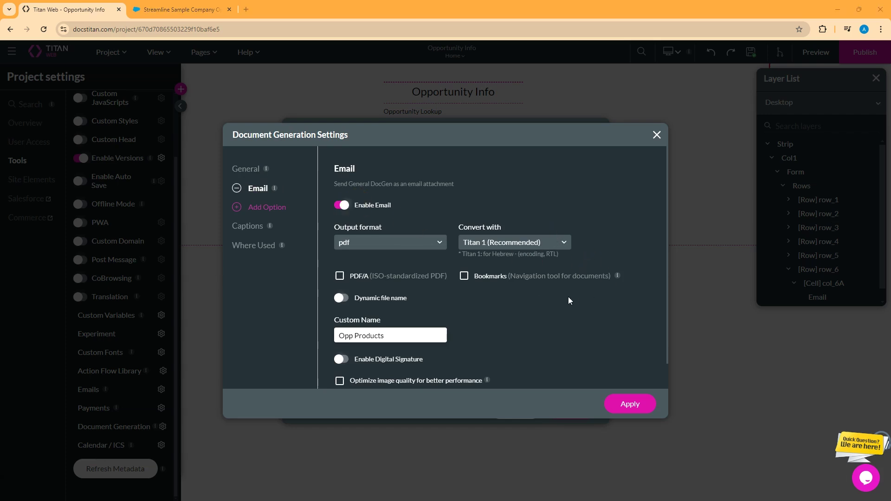
{"action": "left_click", "coordinate": [401, 242]}
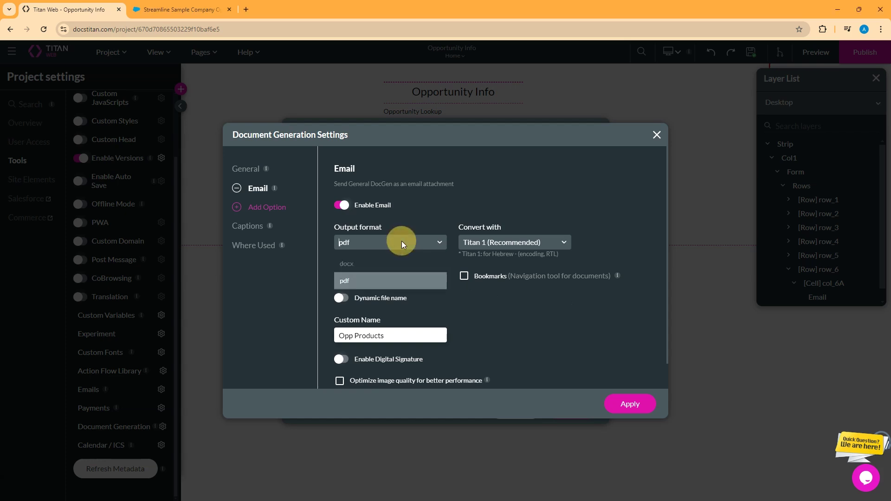
{"action": "left_click", "coordinate": [366, 282]}
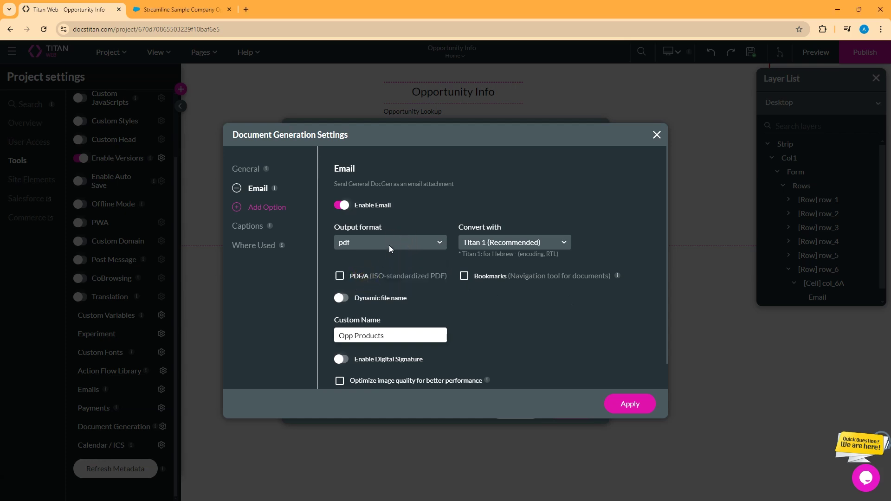
{"action": "left_click", "coordinate": [545, 243]}
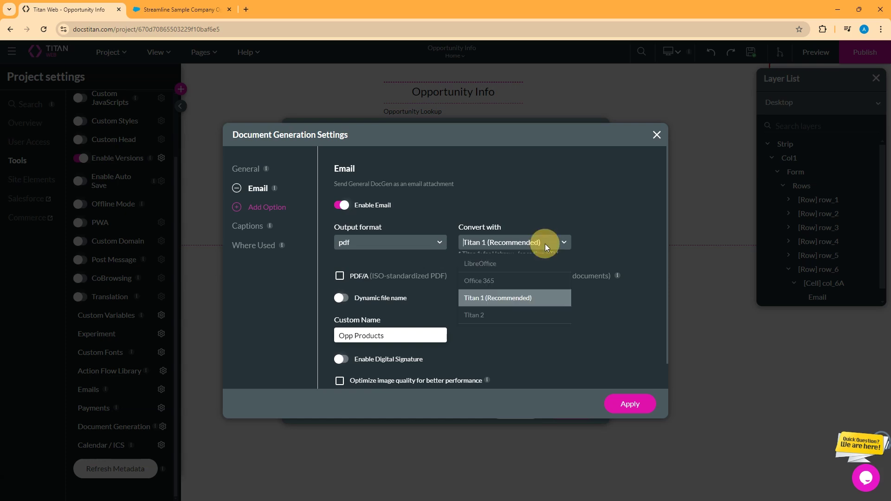
{"action": "left_click", "coordinate": [503, 298]}
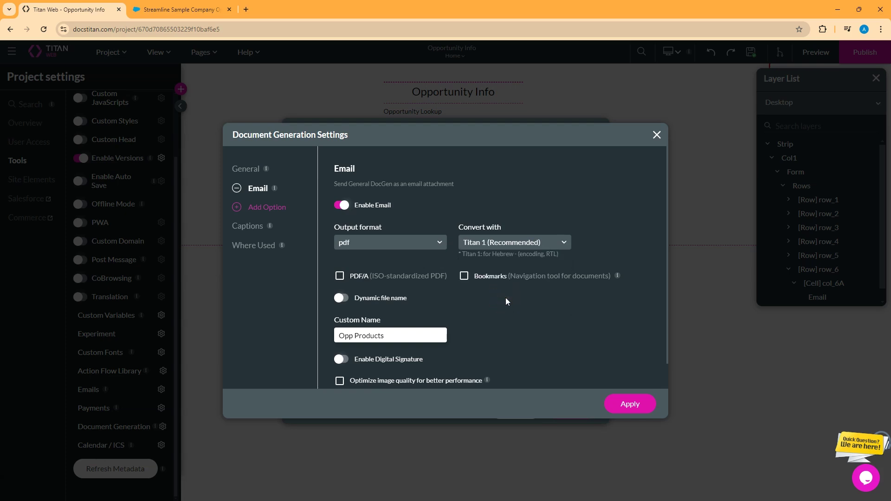
{"action": "scroll", "coordinate": [506, 301], "scroll_direction": "down", "scroll_amount": 1}
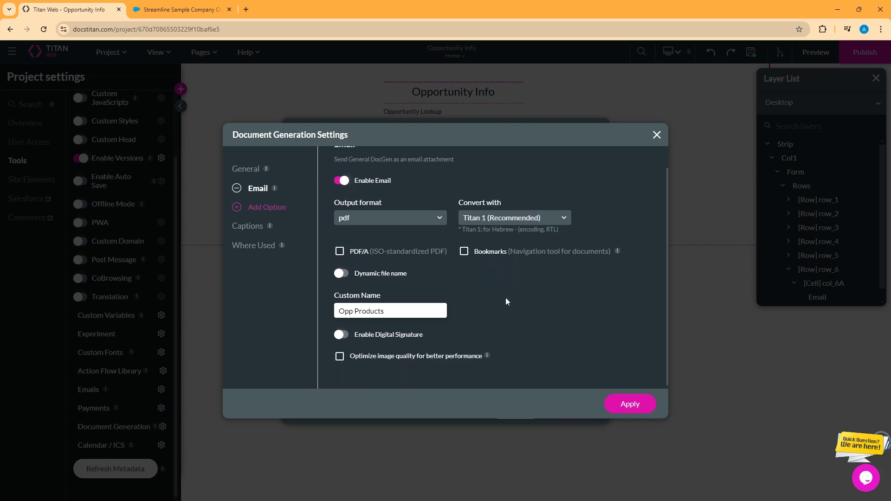
Step: Leave dynamic file naming off, keep custom name 'Opp Products', and apply the settings
{"action": "left_click", "coordinate": [342, 271]}
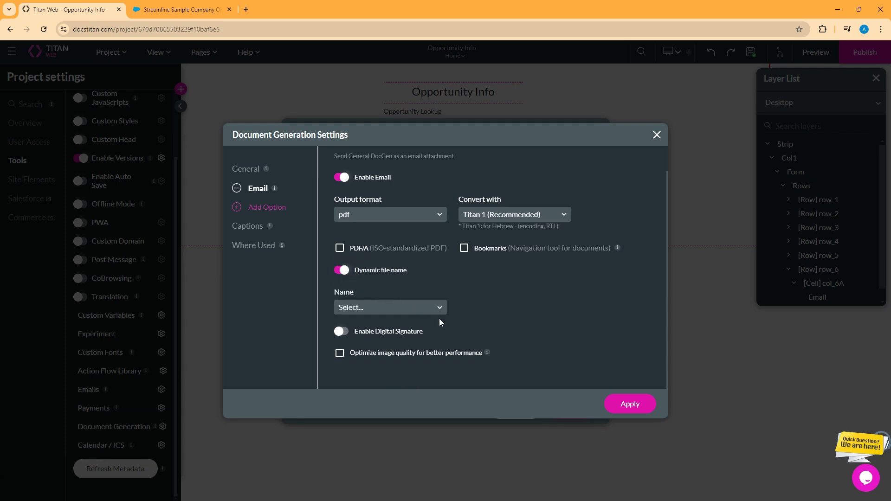
{"action": "left_click", "coordinate": [427, 307]}
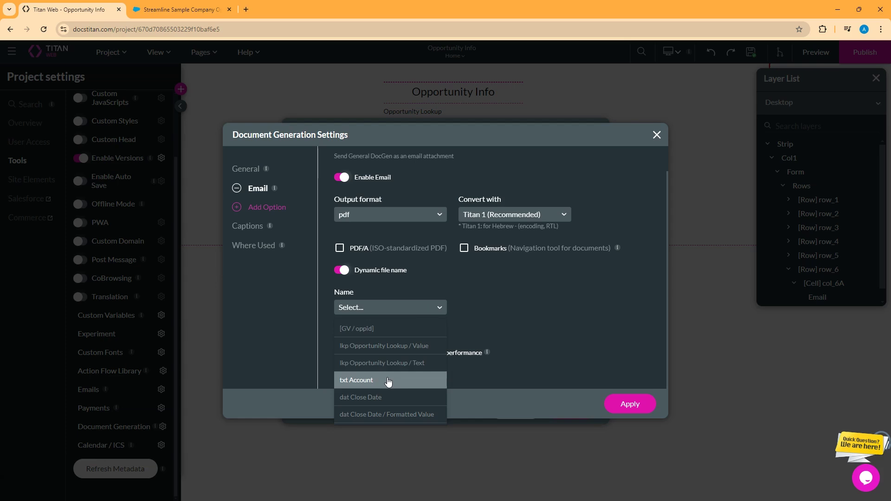
{"action": "left_click", "coordinate": [477, 361]}
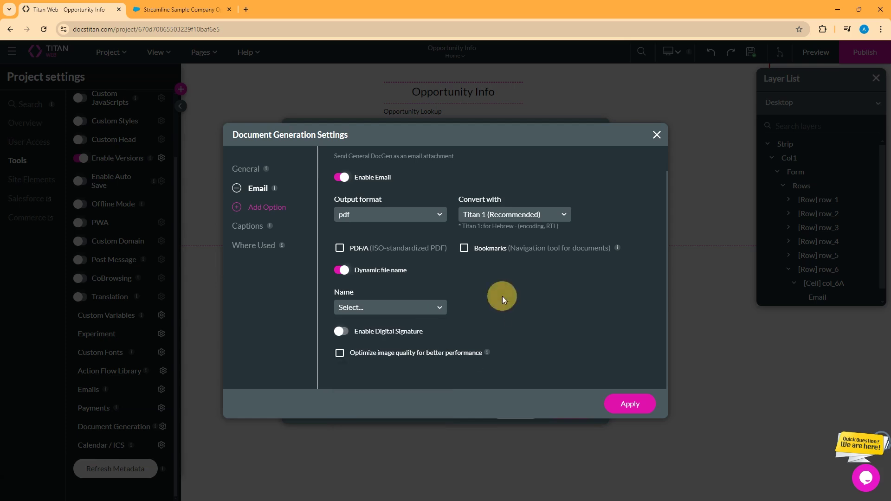
{"action": "left_click", "coordinate": [341, 270]}
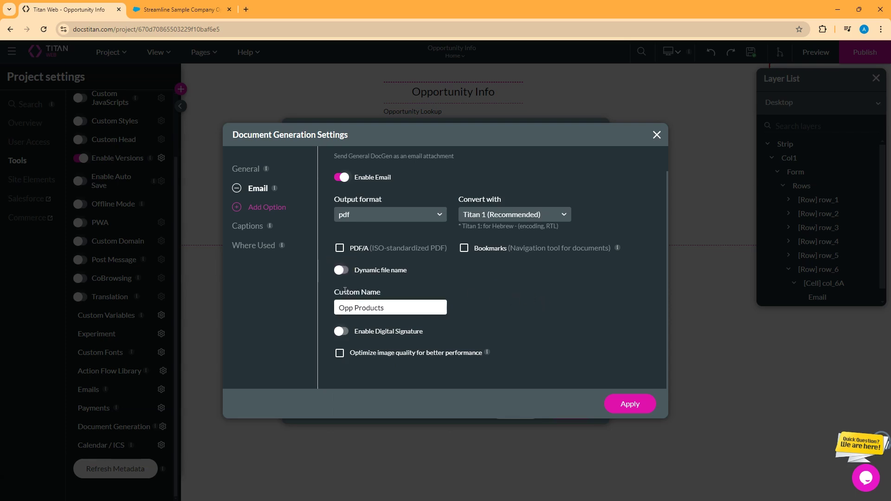
{"action": "left_click", "coordinate": [390, 307]}
{"action": "left_click", "coordinate": [636, 411]}
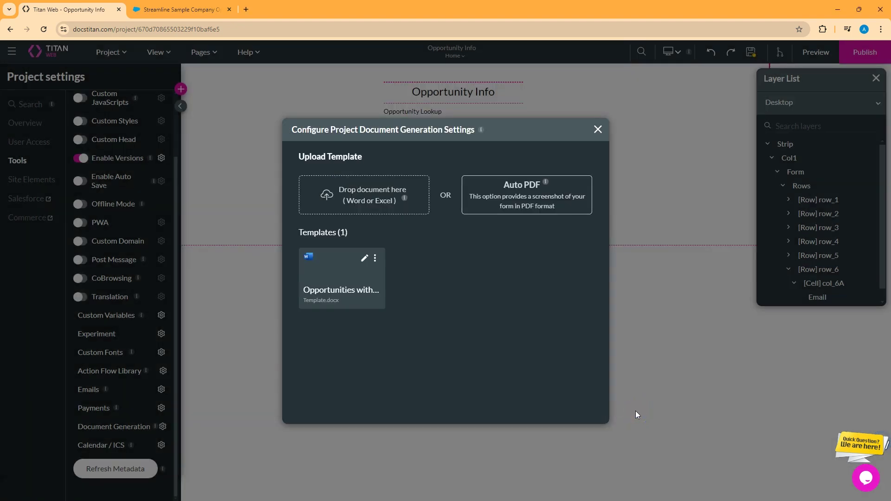
Step: Save the project and open the On Click Action flow of the Email button
{"action": "left_click", "coordinate": [598, 130]}
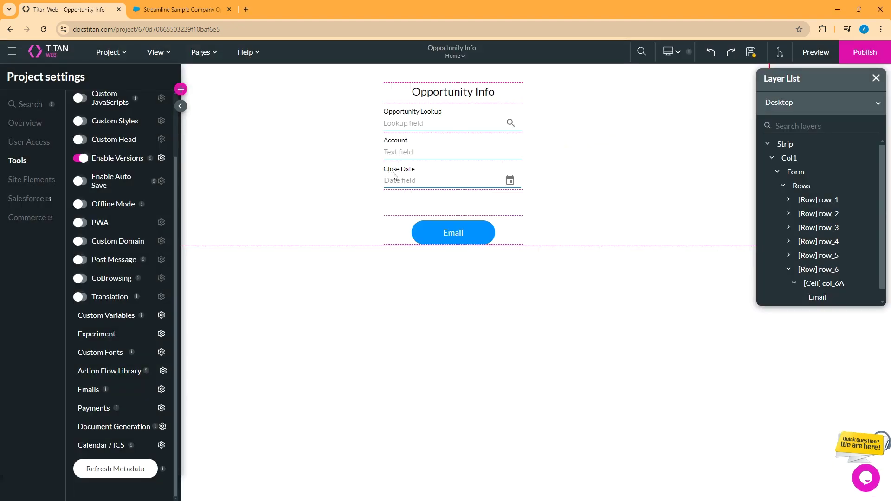
{"action": "left_click", "coordinate": [751, 52]}
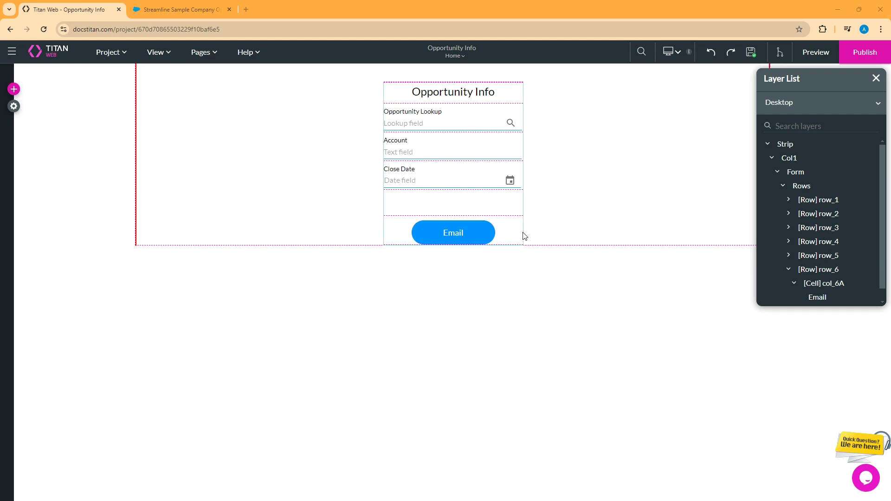
{"action": "left_click", "coordinate": [444, 234]}
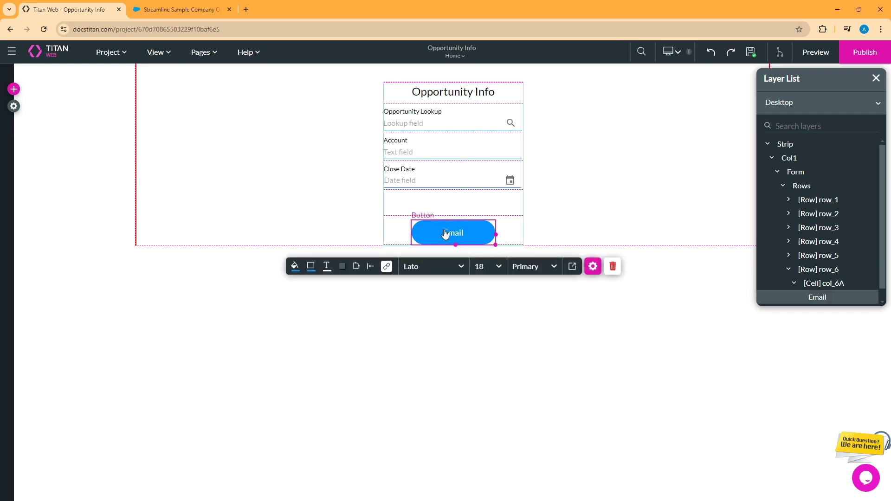
{"action": "left_click", "coordinate": [387, 268]}
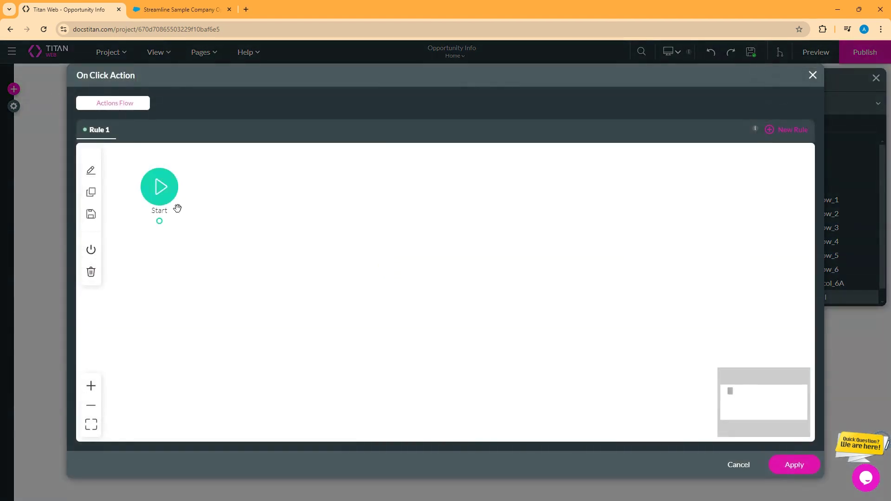
Step: Add a Send Email step after Start and create a new email definition
{"action": "left_click", "coordinate": [170, 224]}
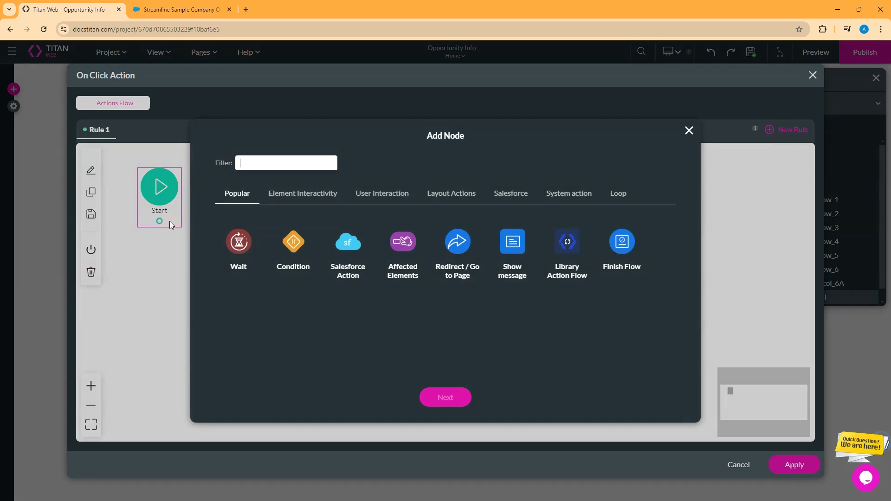
{"action": "type", "text": "email"}
{"action": "left_click", "coordinate": [238, 242]}
{"action": "left_click", "coordinate": [446, 399]}
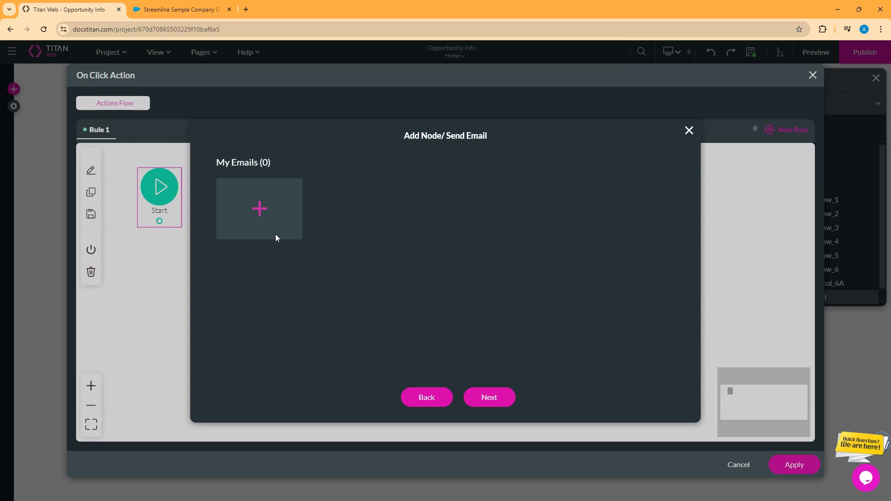
{"action": "left_click", "coordinate": [260, 208]}
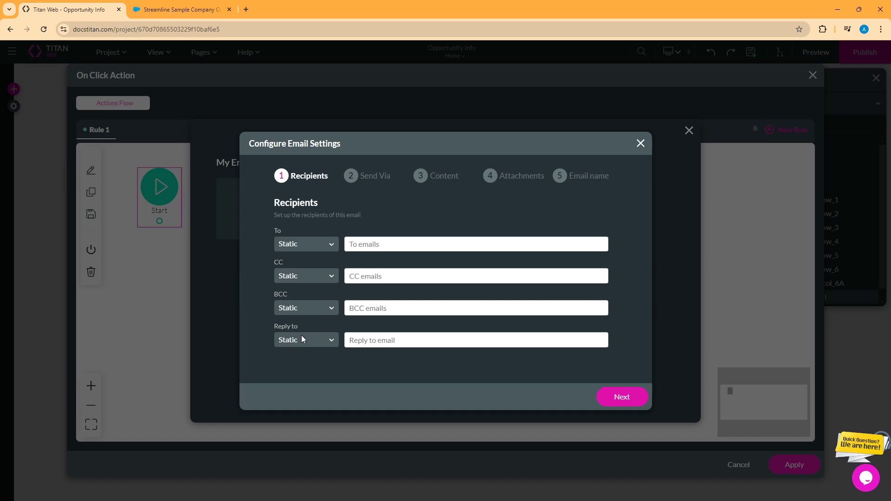
Step: Set the To recipient type to Static and enter the recipient's e-mail address
{"action": "left_click", "coordinate": [302, 243]}
{"action": "left_click", "coordinate": [297, 267]}
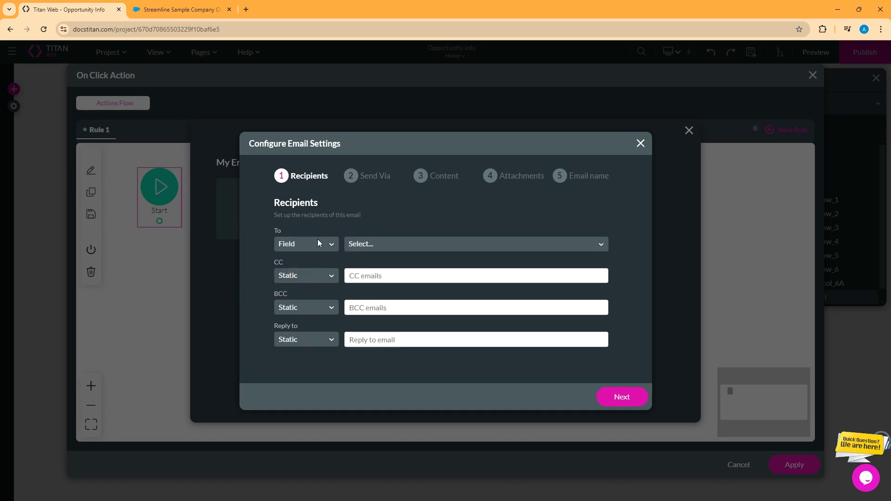
{"action": "left_click", "coordinate": [322, 244]}
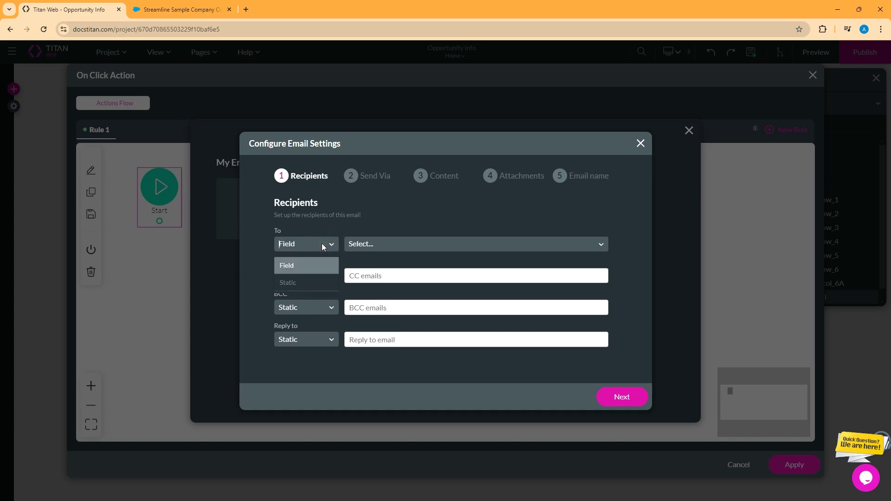
{"action": "left_click", "coordinate": [298, 283]}
{"action": "left_click", "coordinate": [395, 244]}
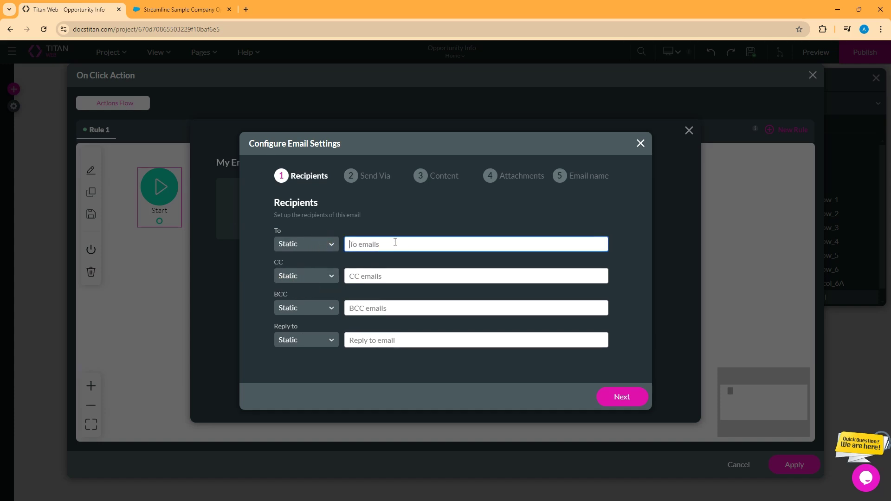
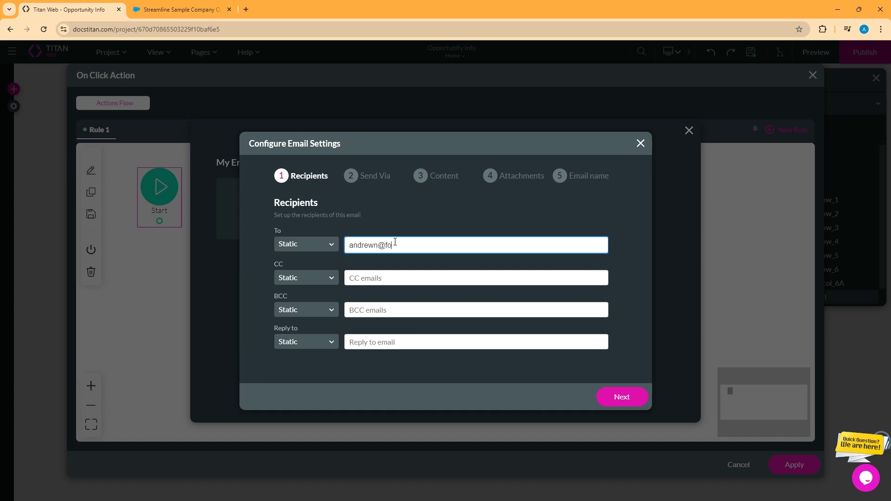
{"action": "left_click", "coordinate": [623, 397]}
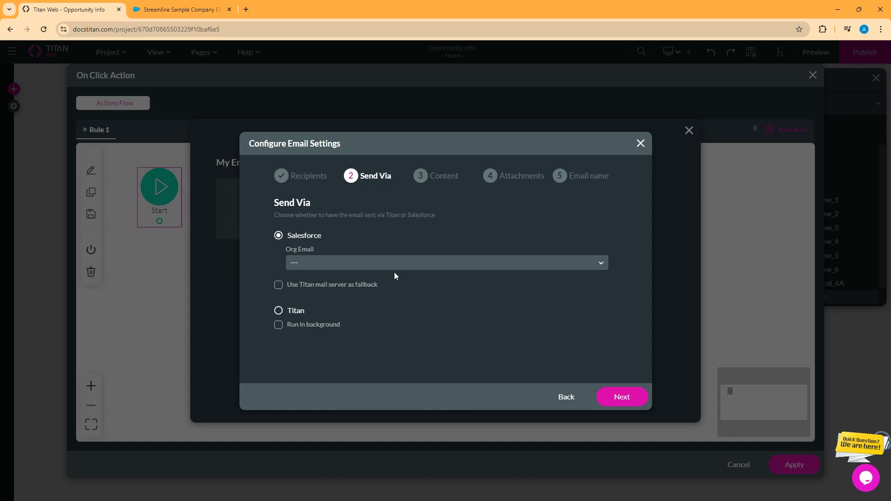
Step: Send via Salesforce from the selected org e-mail address, discarding the Titan sender option
{"action": "left_click", "coordinate": [524, 262]}
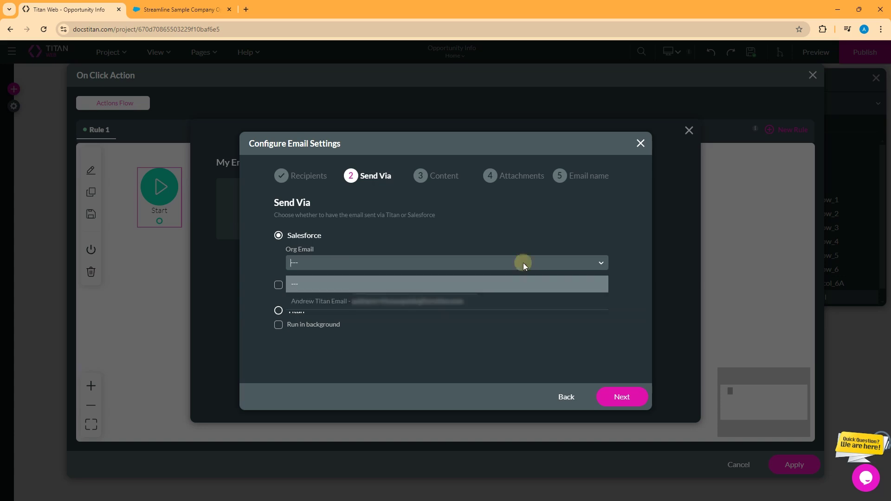
{"action": "left_click", "coordinate": [444, 306]}
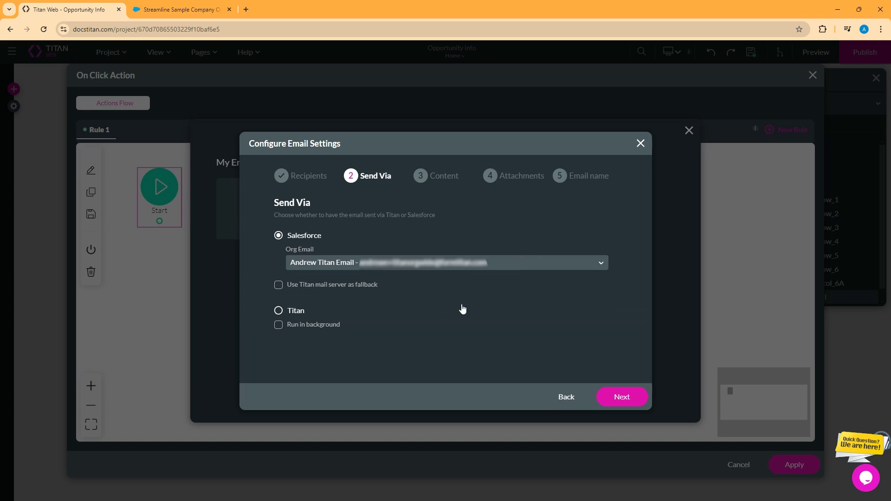
{"action": "left_click", "coordinate": [279, 311]}
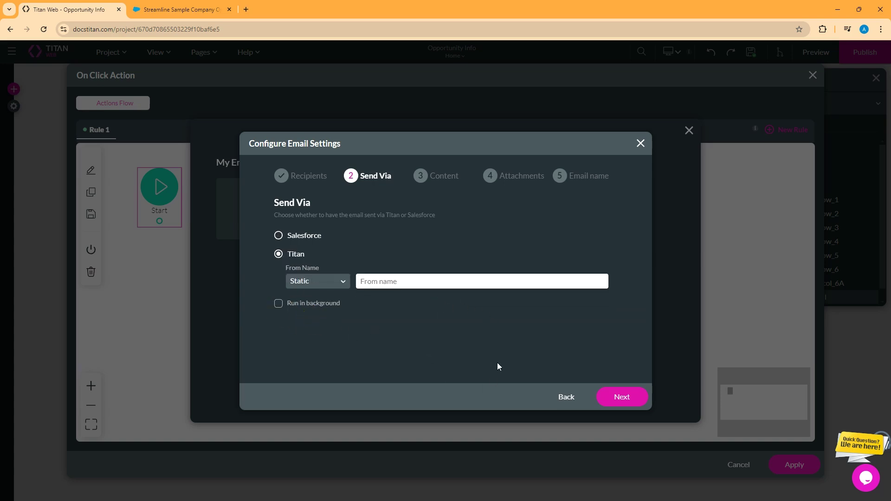
{"action": "left_click", "coordinate": [397, 283]}
{"action": "type", "text": "From Titan Name"}
{"action": "left_click", "coordinate": [279, 237]}
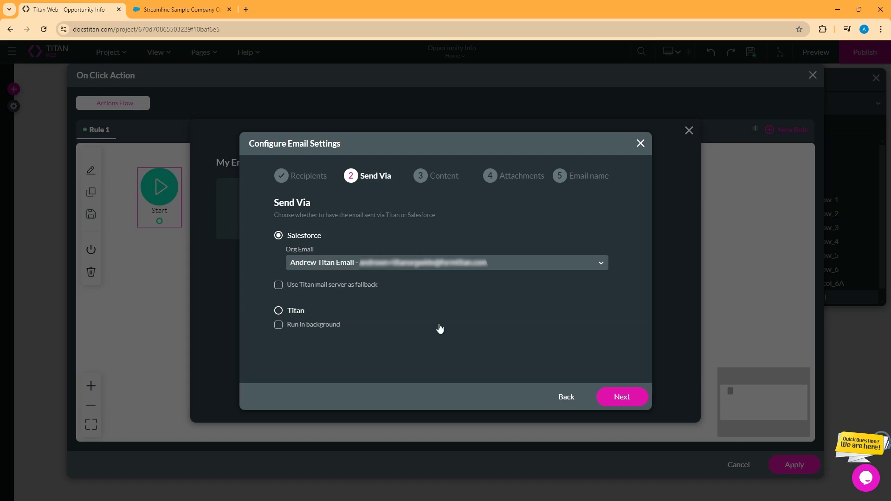
{"action": "left_click", "coordinate": [622, 397]}
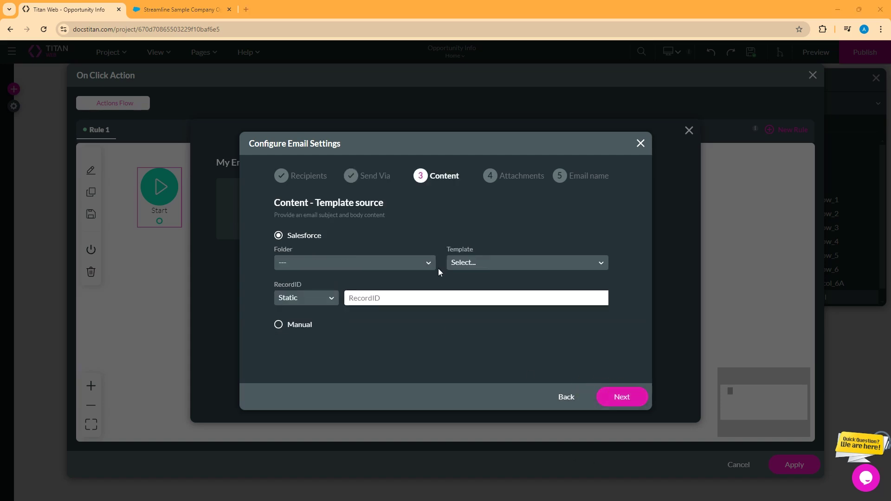
Step: Choose Contact Basic Template from the Salesforce email templates list
{"action": "left_click", "coordinate": [417, 266]}
{"action": "left_click", "coordinate": [417, 265]}
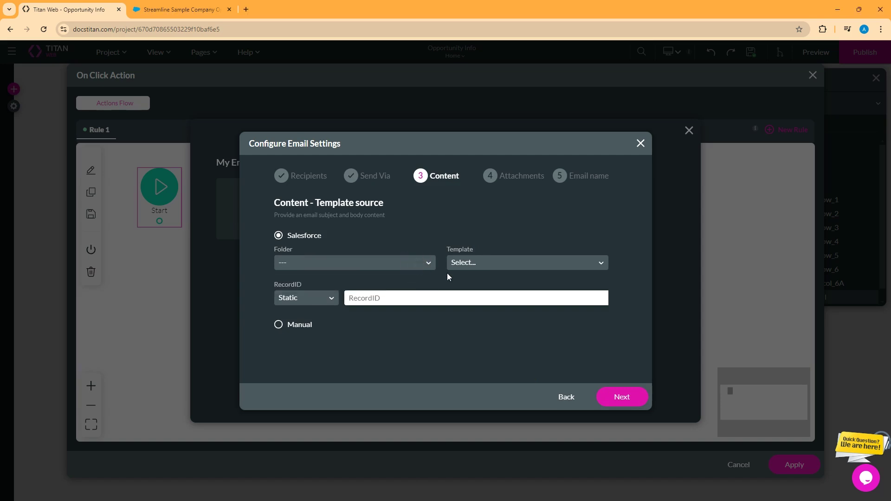
{"action": "left_click", "coordinate": [516, 263]}
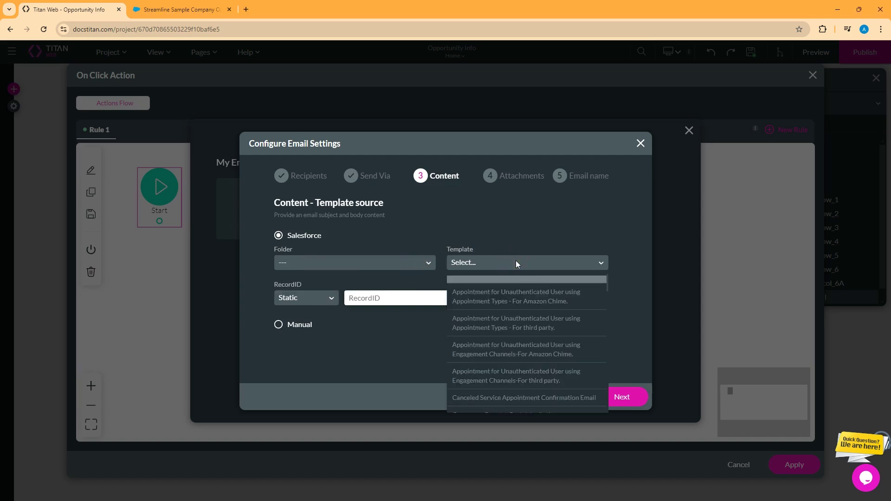
{"action": "scroll", "coordinate": [525, 303], "scroll_direction": "down", "scroll_amount": 1}
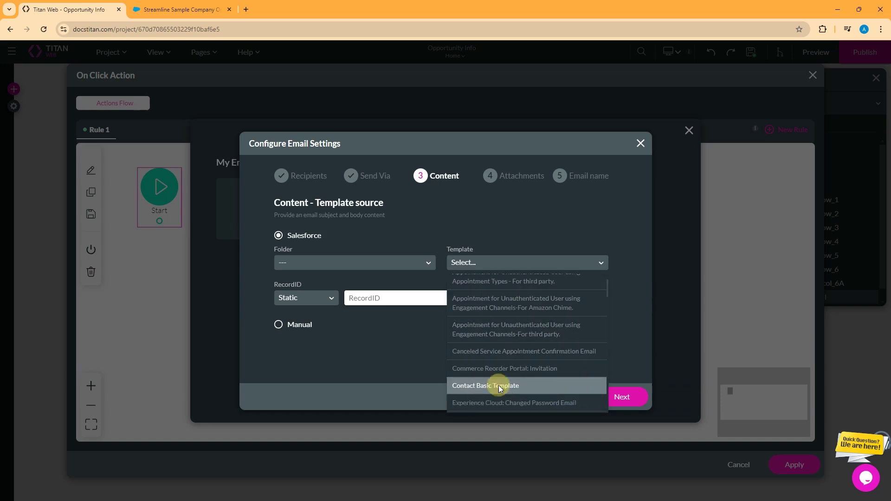
{"action": "left_click", "coordinate": [499, 390]}
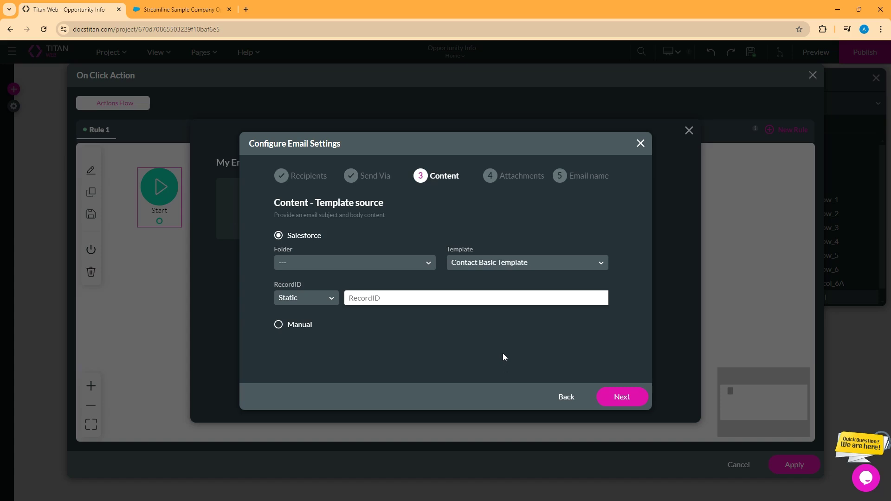
Step: Use Manual content with subject 'Opportunity summary from Titan' and body 'This is the body of the sample email.'
{"action": "left_click", "coordinate": [278, 324]}
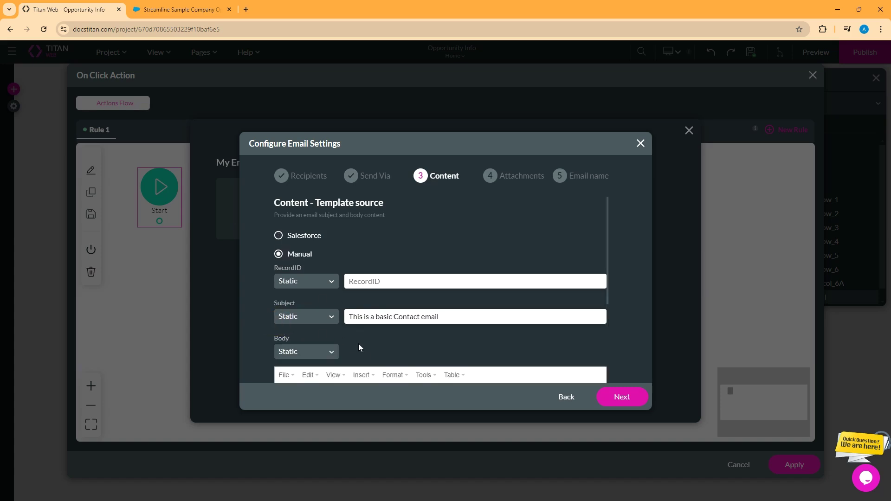
{"action": "scroll", "coordinate": [358, 344], "scroll_direction": "down", "scroll_amount": 1}
{"action": "scroll", "coordinate": [418, 270], "scroll_direction": "down", "scroll_amount": 1}
{"action": "triple_click", "coordinate": [435, 223]}
{"action": "type", "text": "Opportunity summary from Titan"}
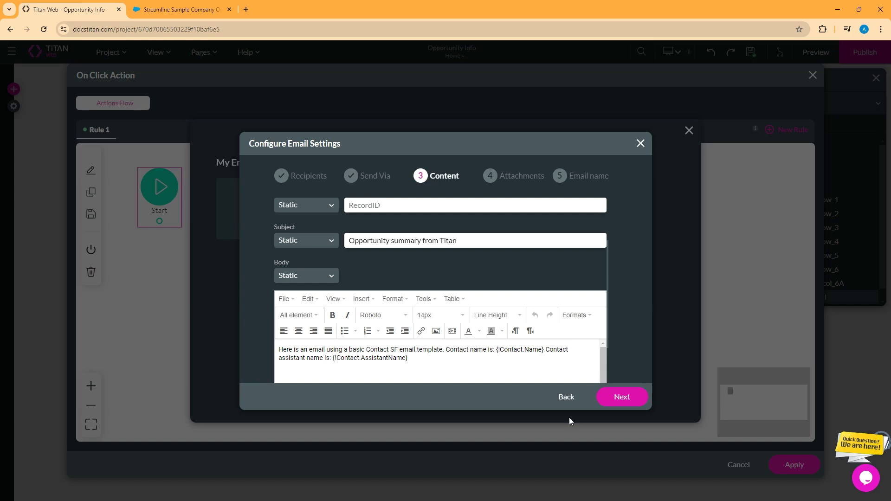
{"action": "triple_click", "coordinate": [534, 377]}
{"action": "type", "text": "This is the body of the sample email."}
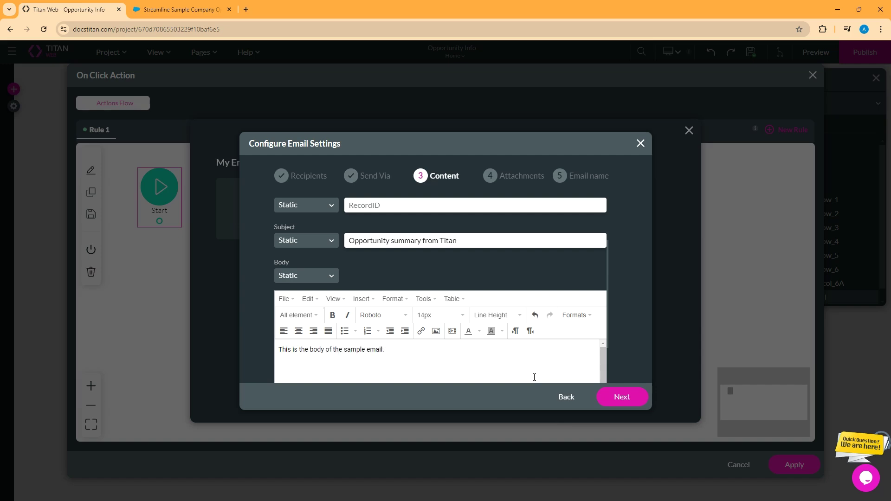
{"action": "scroll", "coordinate": [531, 322], "scroll_direction": "up", "scroll_amount": 3}
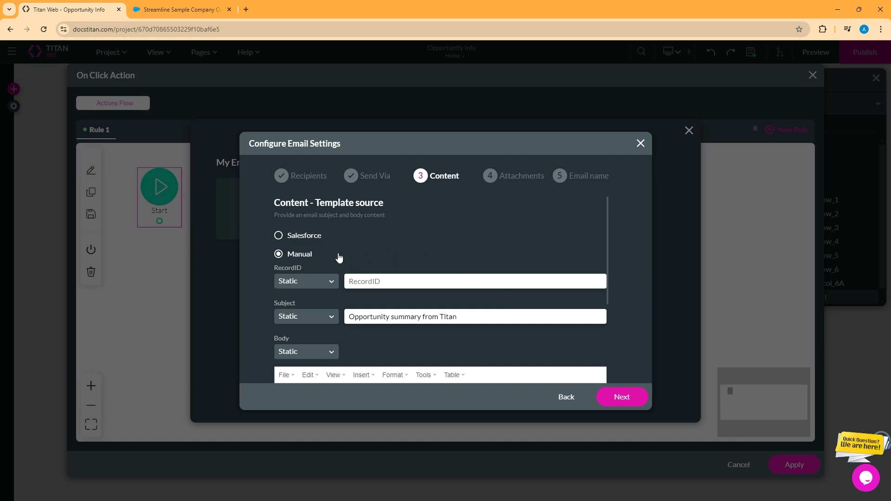
Step: Set the email's RecordID to the oppid global variable
{"action": "left_click", "coordinate": [314, 281]}
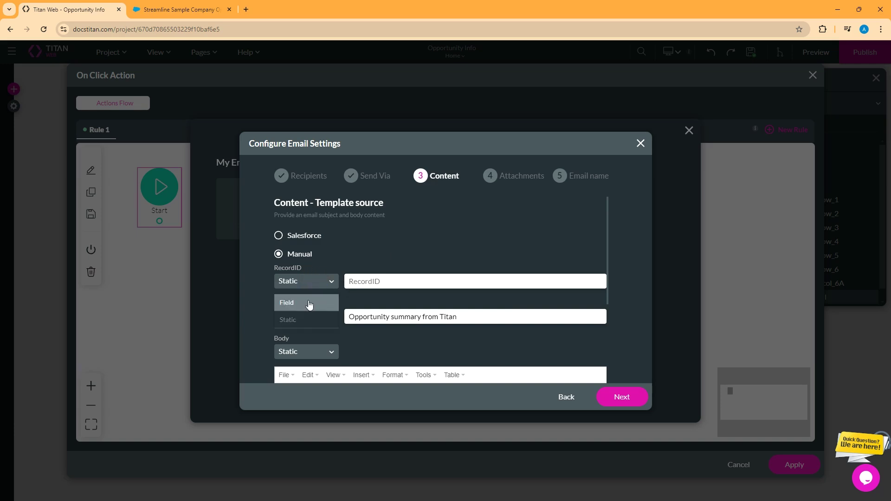
{"action": "left_click", "coordinate": [308, 300]}
{"action": "left_click", "coordinate": [418, 282]}
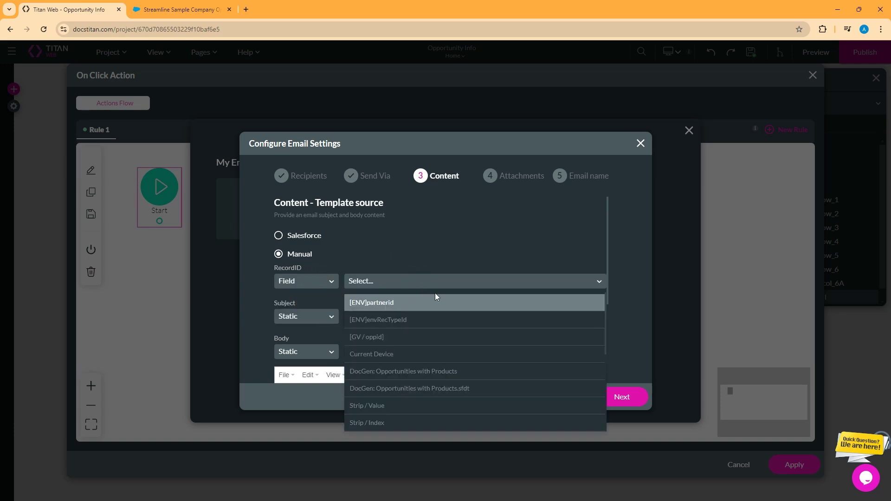
{"action": "left_click", "coordinate": [405, 340]}
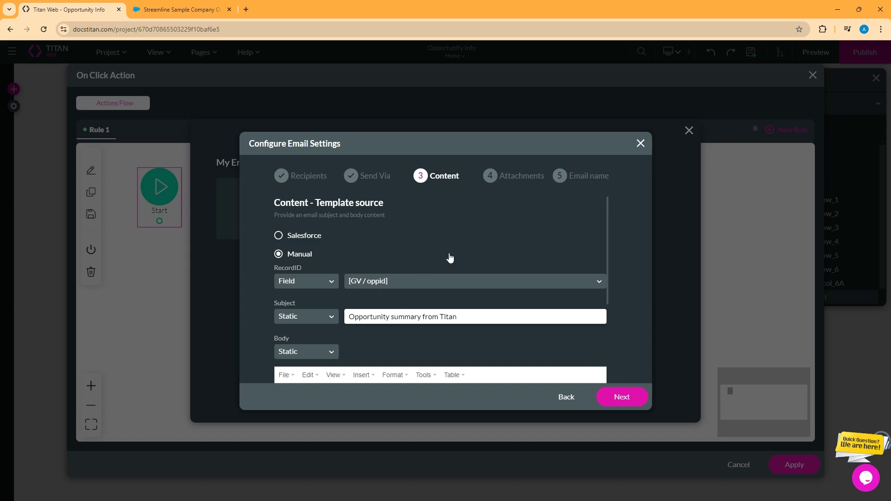
Step: Try Titan's mail server as the sending method, revert to Salesforce, and advance to Attachments
{"action": "left_click", "coordinate": [566, 397]}
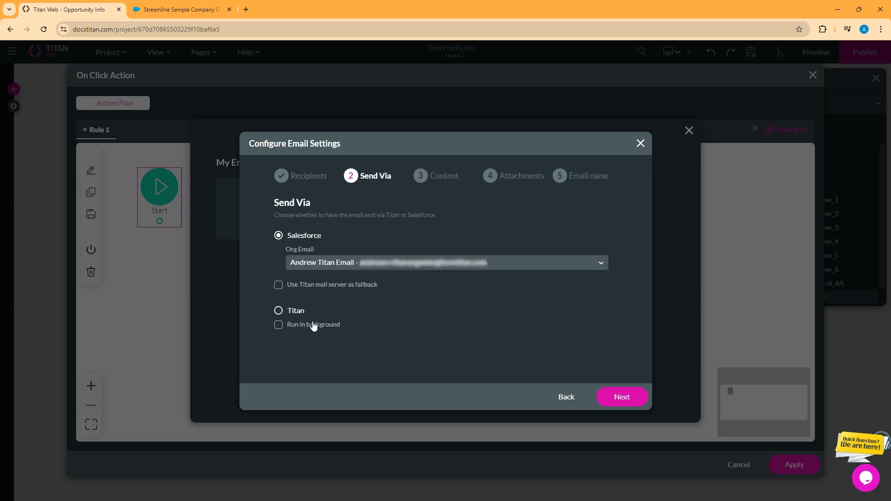
{"action": "left_click", "coordinate": [279, 311]}
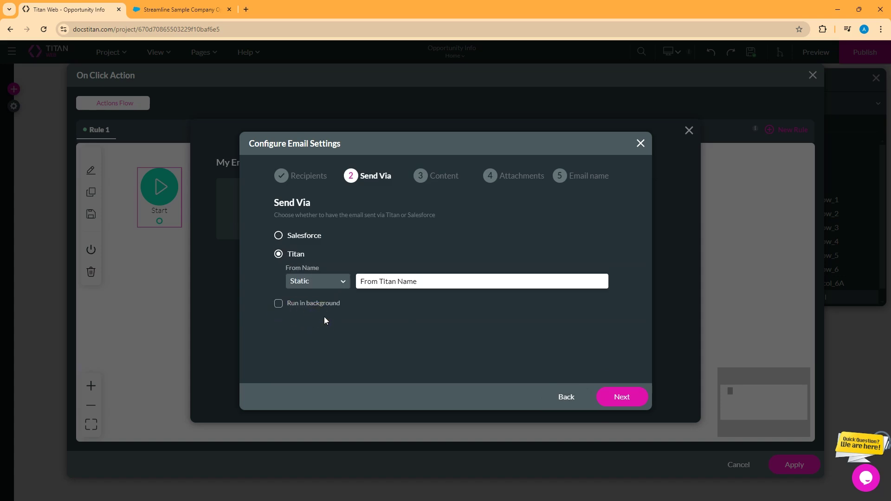
{"action": "left_click", "coordinate": [635, 397]}
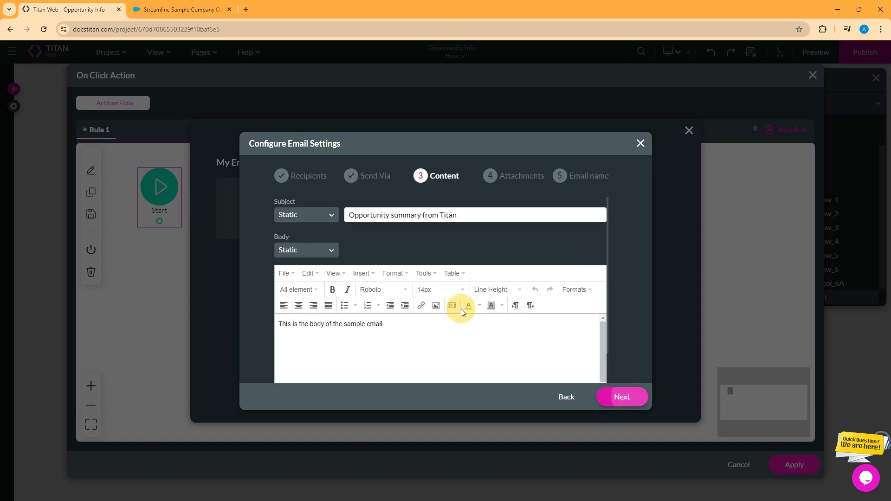
{"action": "scroll", "coordinate": [533, 285], "scroll_direction": "down", "scroll_amount": 1}
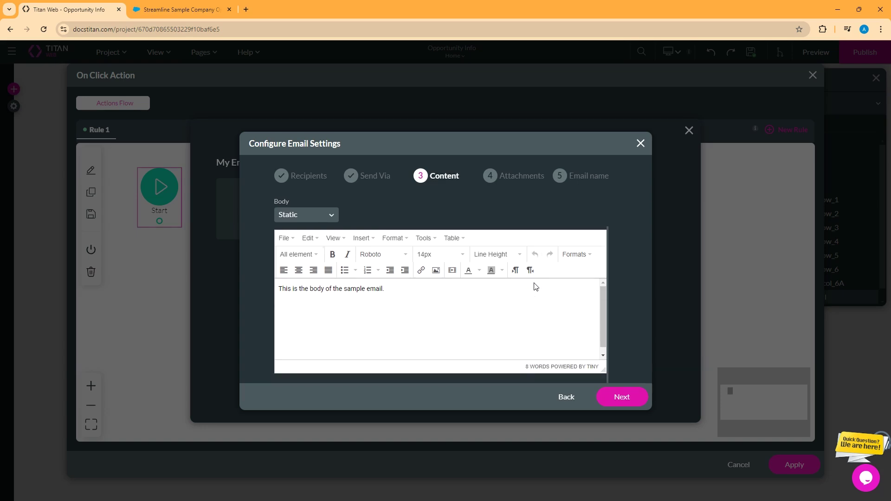
{"action": "scroll", "coordinate": [534, 285], "scroll_direction": "up", "scroll_amount": 1}
{"action": "left_click", "coordinate": [566, 397]}
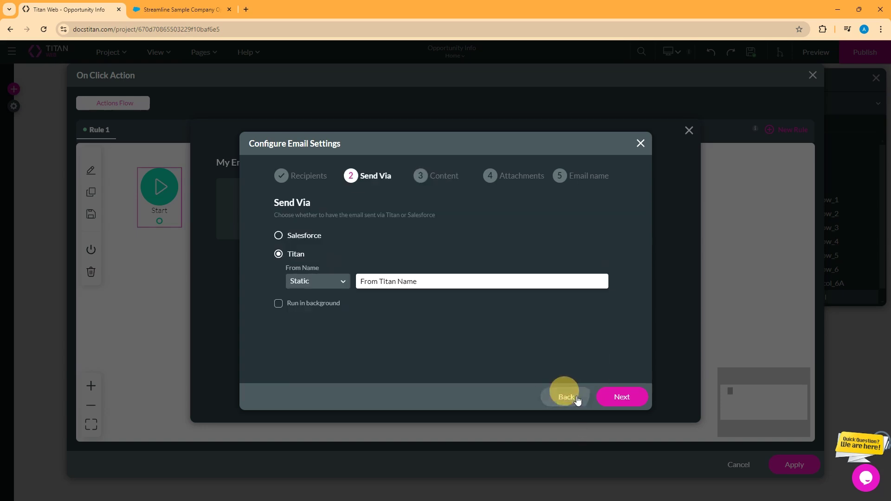
{"action": "left_click", "coordinate": [293, 238]}
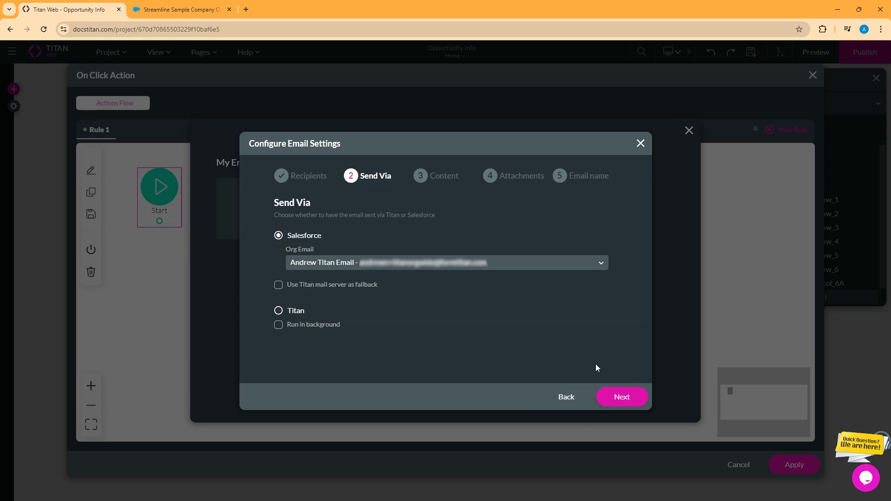
{"action": "left_click", "coordinate": [622, 397]}
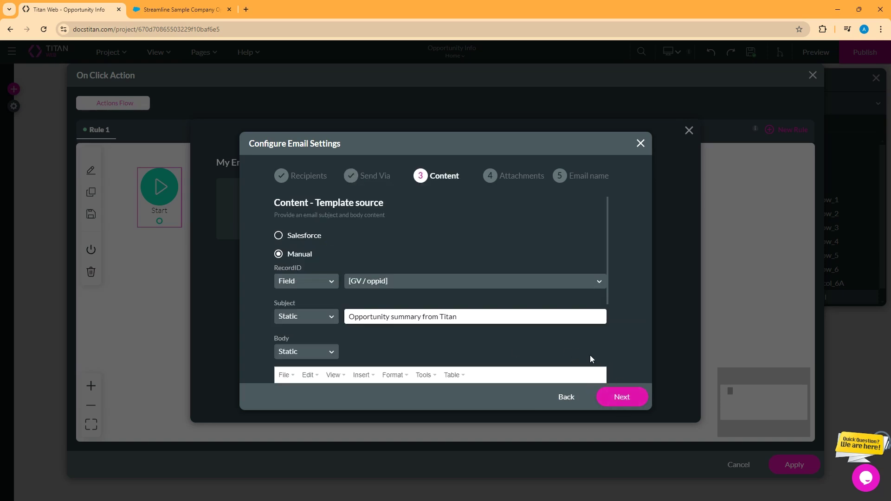
{"action": "left_click", "coordinate": [627, 398]}
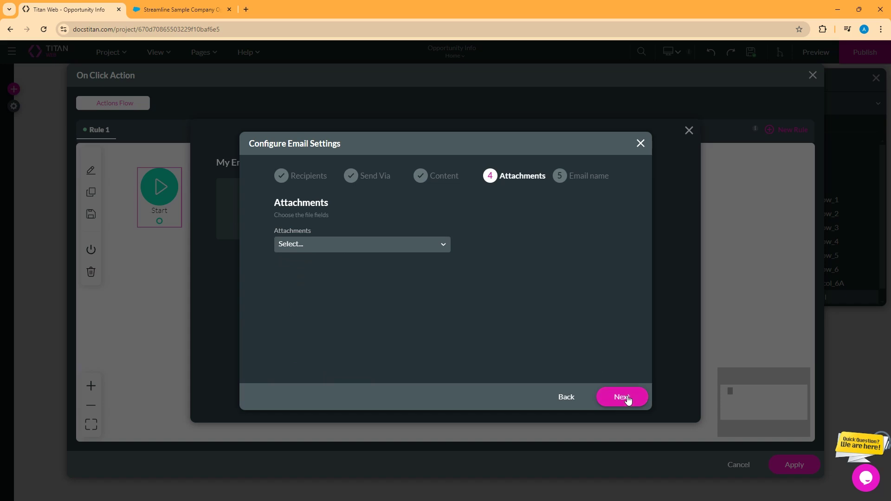
Step: Attach the DocGen: Opportunities with Products document to the email
{"action": "left_click", "coordinate": [414, 248]}
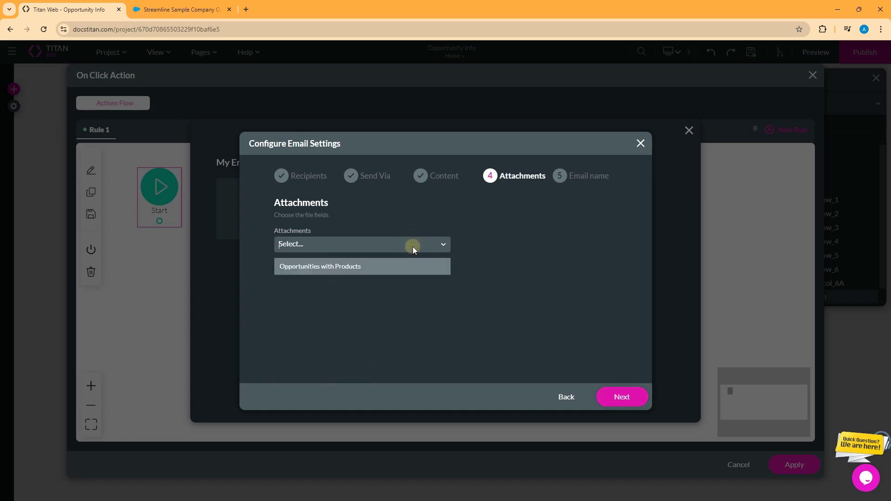
{"action": "left_click", "coordinate": [340, 270]}
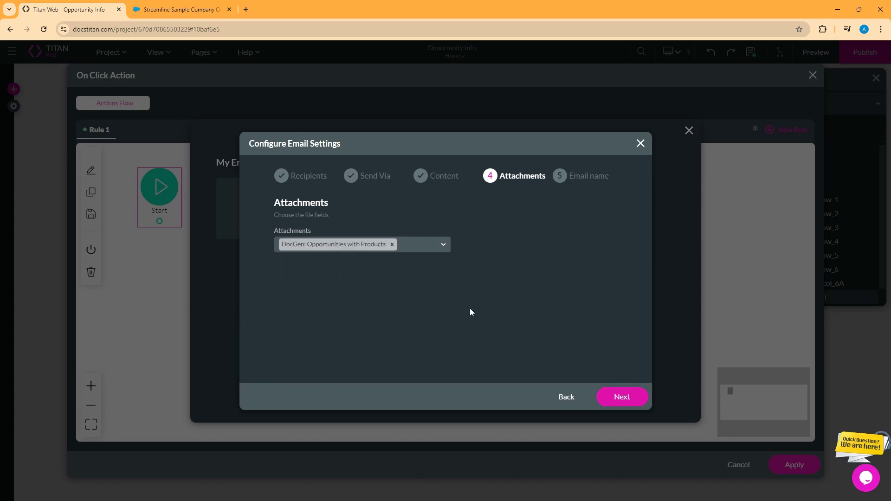
{"action": "left_click", "coordinate": [631, 400]}
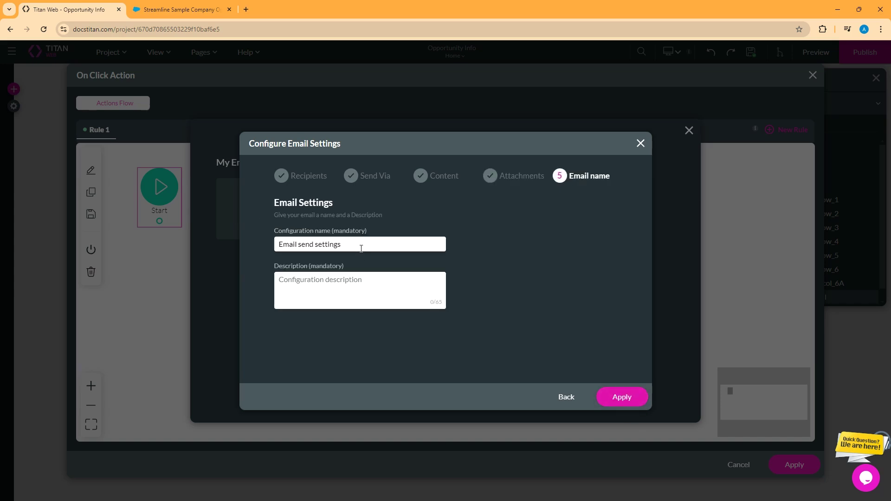
Step: Name the configuration 'Sample email name' with description 'Sample email description' and save it
{"action": "left_click_drag", "start_coordinate": [362, 248], "coordinate": [203, 255]}
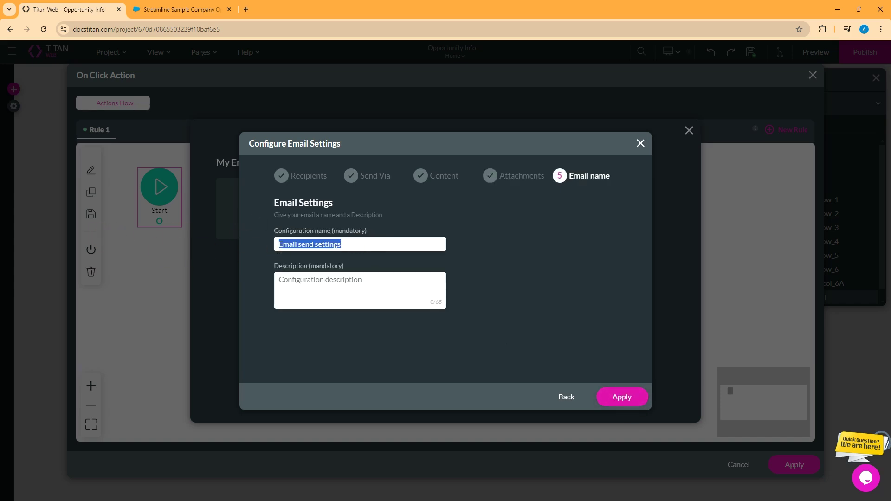
{"action": "type", "text": "Sample email name"}
{"action": "key", "text": "Tab"}
{"action": "type", "text": "Sample email description"}
{"action": "left_click", "coordinate": [613, 395]}
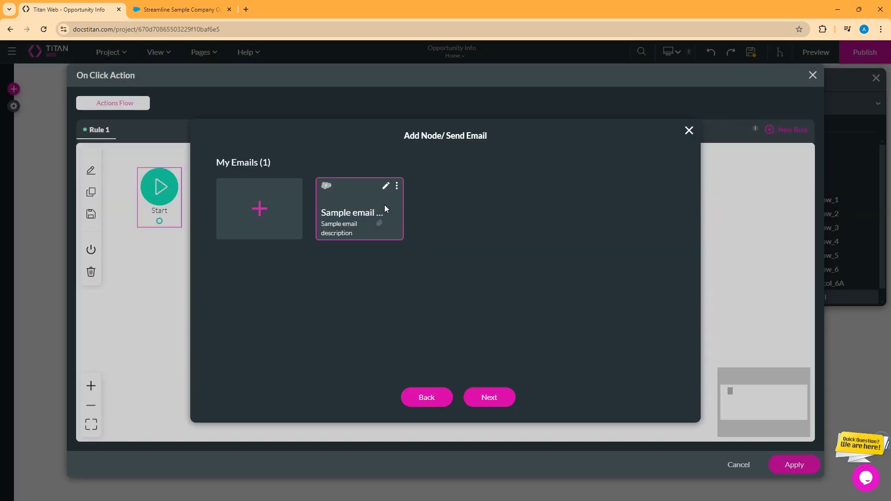
Step: Insert the Sample email name Send Email step, followed on success by an 'Email sent' Show Toast step
{"action": "left_click", "coordinate": [489, 397]}
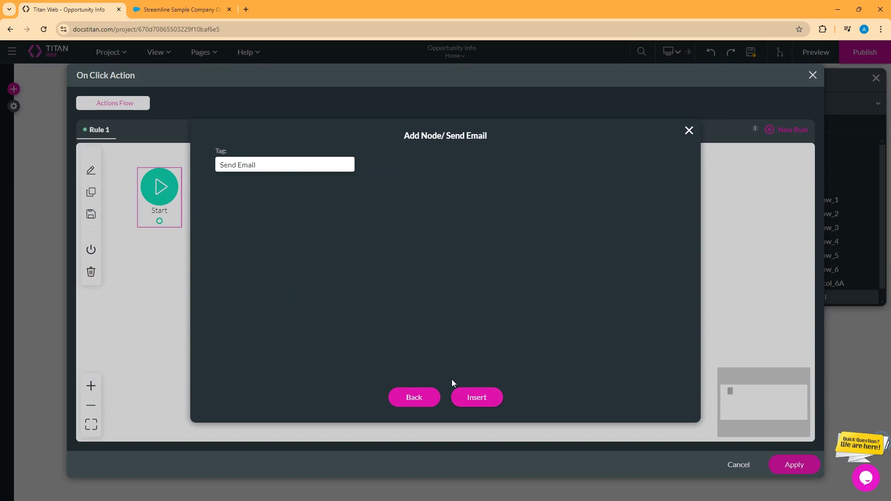
{"action": "left_click", "coordinate": [476, 397]}
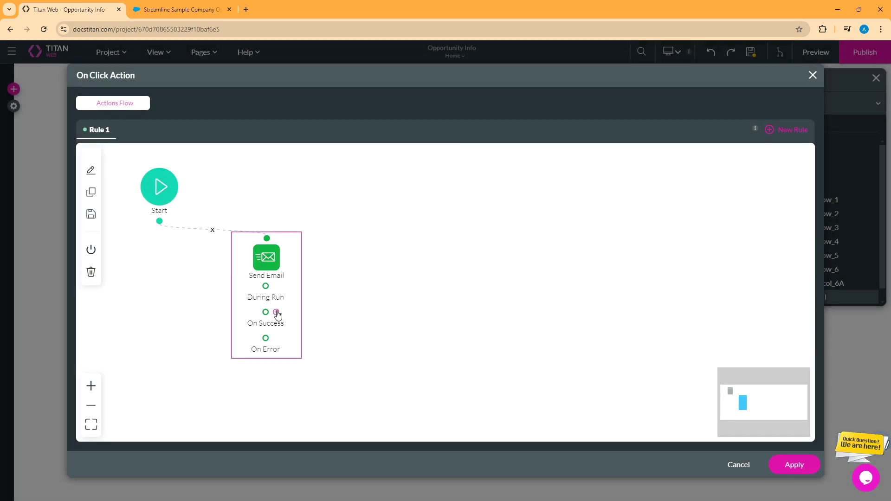
{"action": "left_click", "coordinate": [276, 313]}
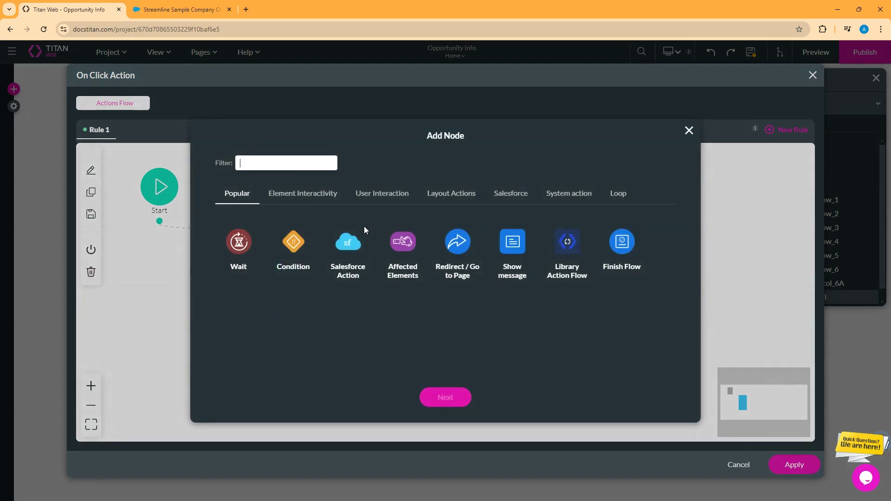
{"action": "type", "text": "toast"}
{"action": "left_click", "coordinate": [245, 243]}
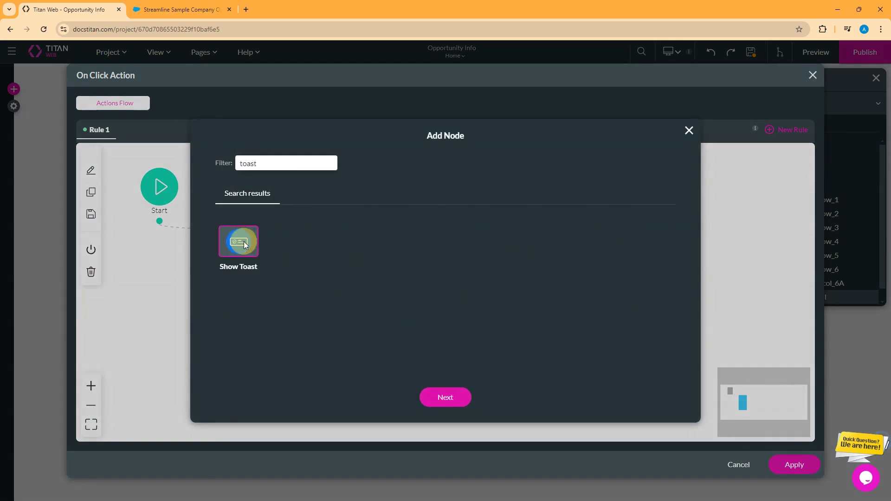
{"action": "left_click", "coordinate": [440, 398]}
{"action": "type", "text": "Email sent!"}
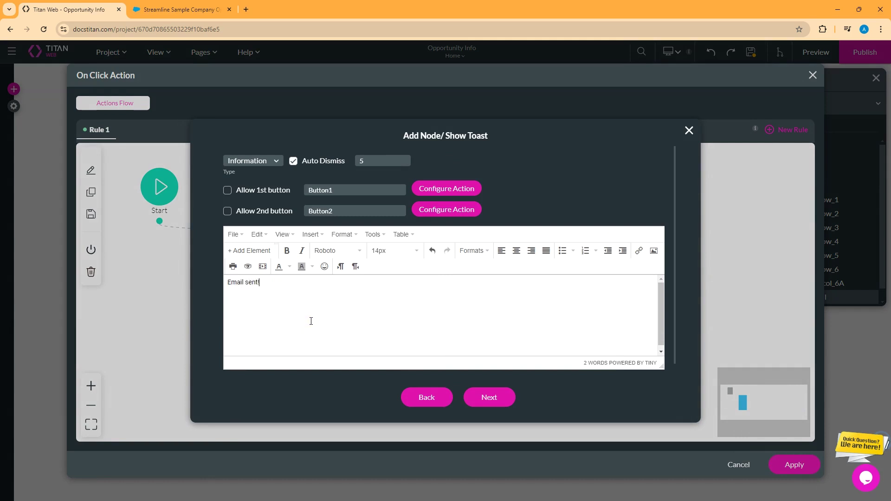
{"action": "left_click", "coordinate": [483, 398]}
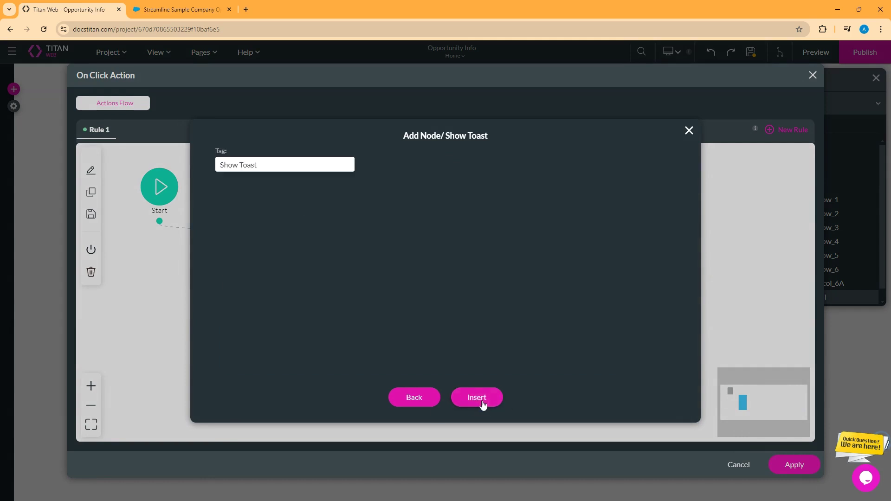
{"action": "left_click", "coordinate": [483, 398]}
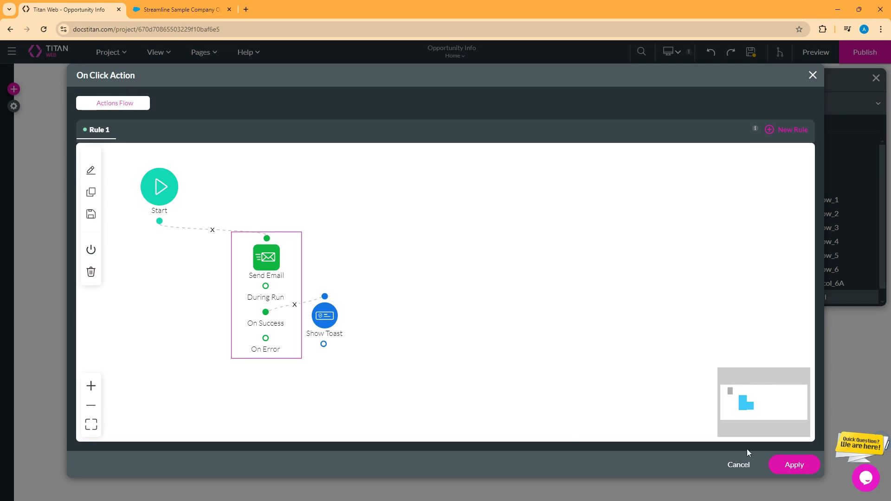
{"action": "left_click", "coordinate": [795, 464]}
Step: Save, preview the form, load Streamline Sample Company Opportunity 2, and send its email
{"action": "left_click", "coordinate": [751, 52]}
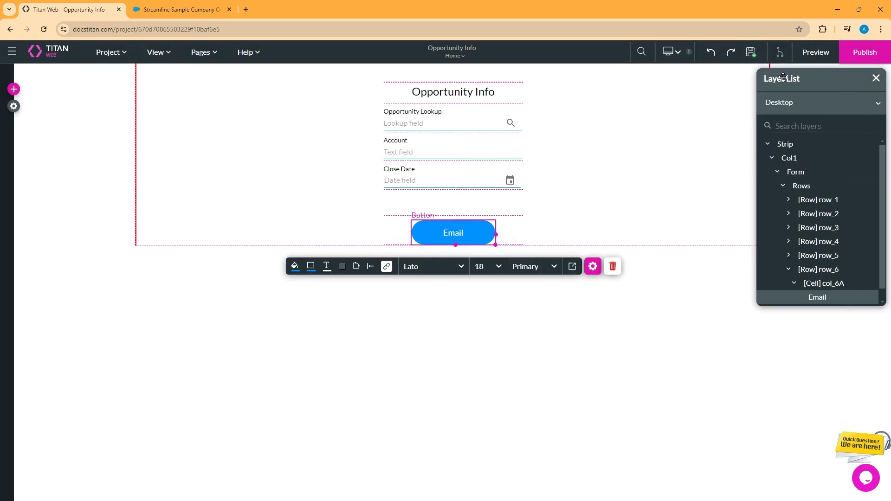
{"action": "left_click", "coordinate": [818, 52]}
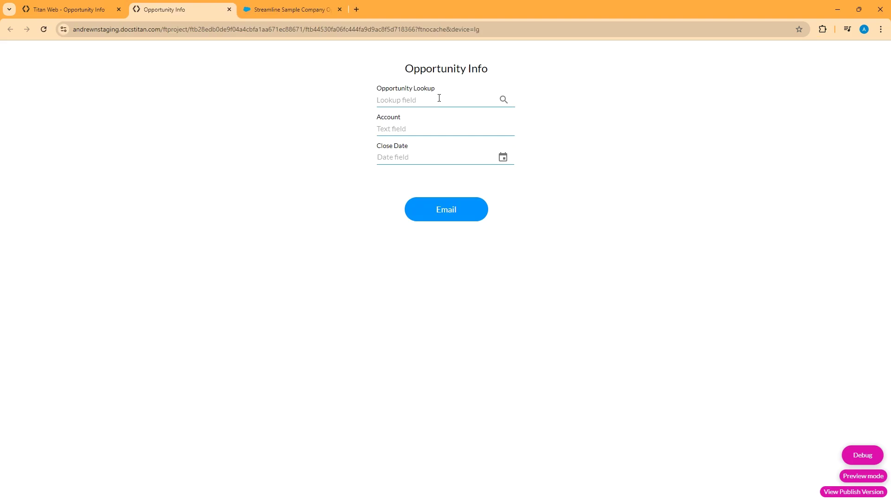
{"action": "left_click", "coordinate": [439, 98]}
{"action": "left_click", "coordinate": [503, 100]}
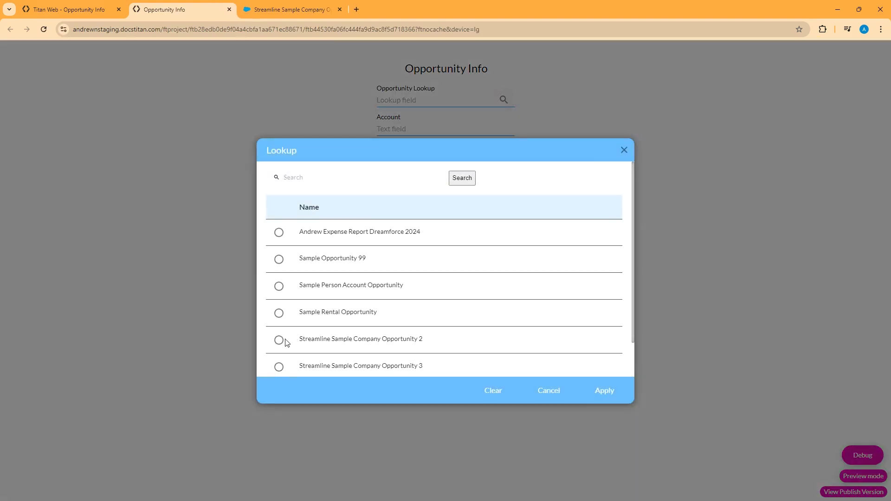
{"action": "left_click", "coordinate": [278, 341]}
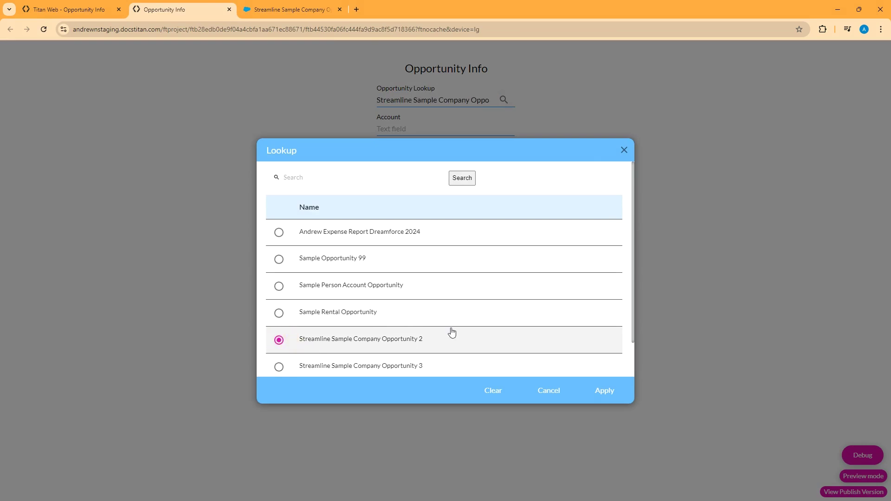
{"action": "left_click", "coordinate": [604, 391]}
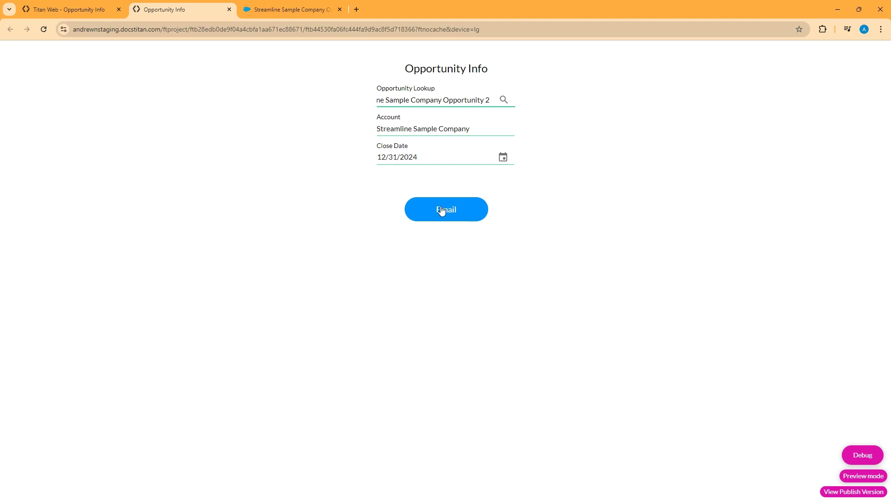
{"action": "left_click", "coordinate": [441, 208]}
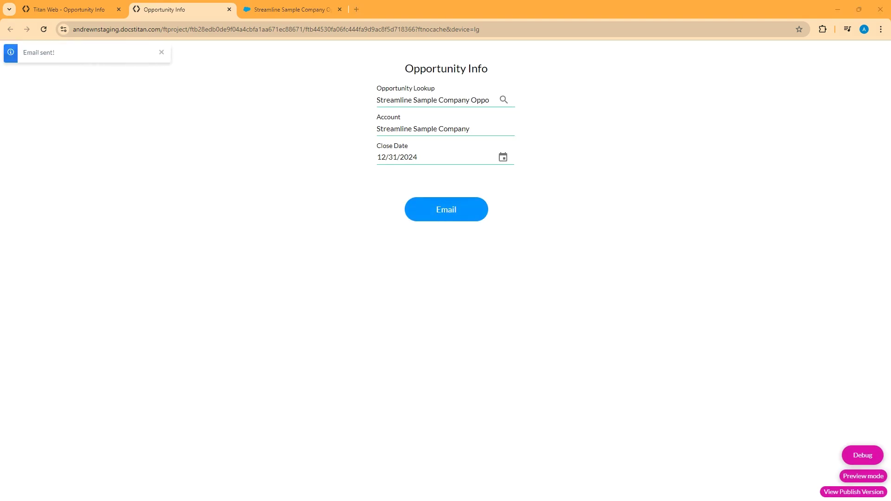
Step: Open the received 'Opportunity summary from Titan' email full screen and preview its Opp Products.pdf attachment
{"action": "key", "text": "alt+Tab"}
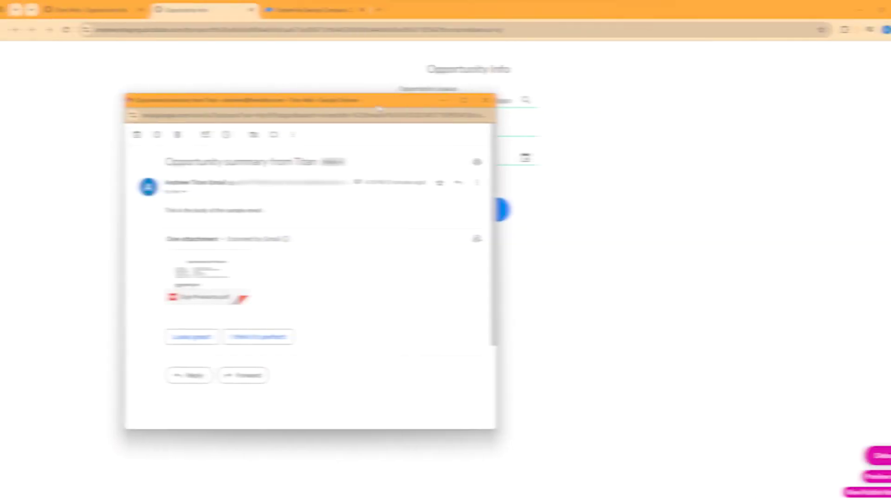
{"action": "left_click", "coordinate": [442, 100]}
{"action": "left_click_drag", "start_coordinate": [502, 85], "coordinate": [454, 86]}
{"action": "left_click_drag", "start_coordinate": [207, 65], "coordinate": [358, 67]}
{"action": "left_click_drag", "start_coordinate": [207, 114], "coordinate": [308, 113]}
{"action": "left_click", "coordinate": [265, 197]}
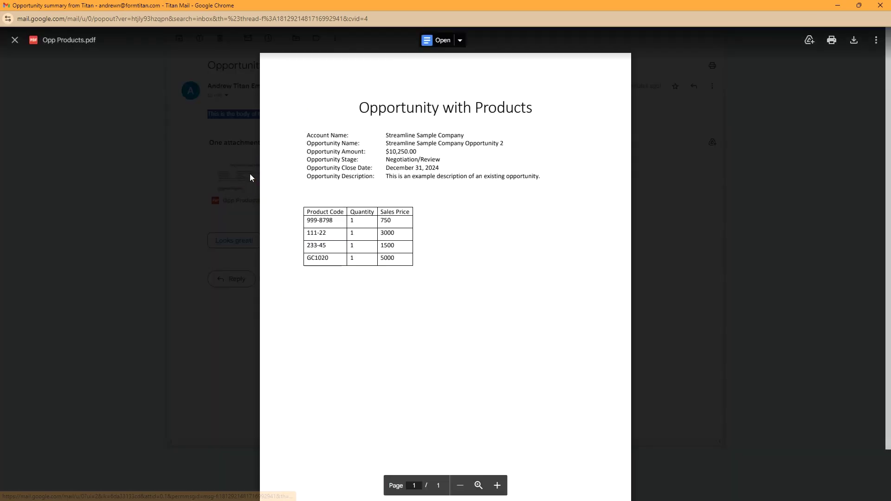
{"action": "left_click", "coordinate": [838, 5]}
Step: Reload the Salesforce opportunity and open the logged 'Opportunity summary from Titan' email from Activity
{"action": "left_click", "coordinate": [289, 11]}
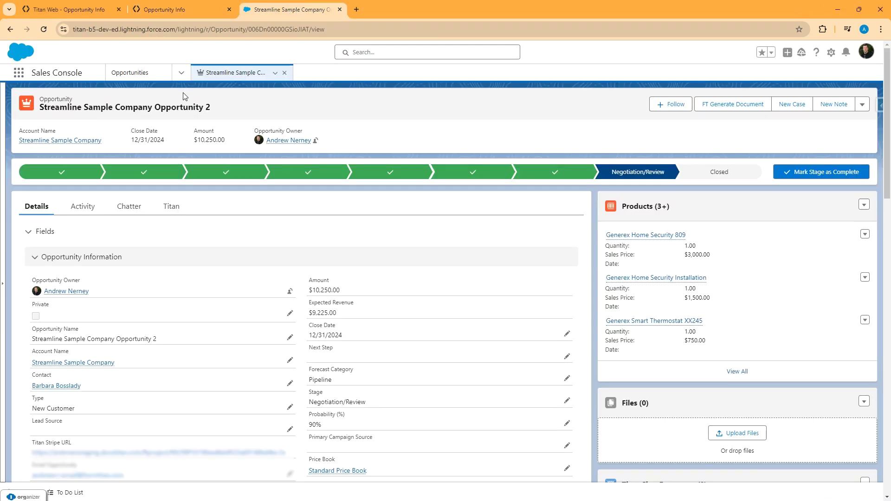
{"action": "left_click", "coordinate": [42, 30]}
{"action": "left_click", "coordinate": [83, 205]}
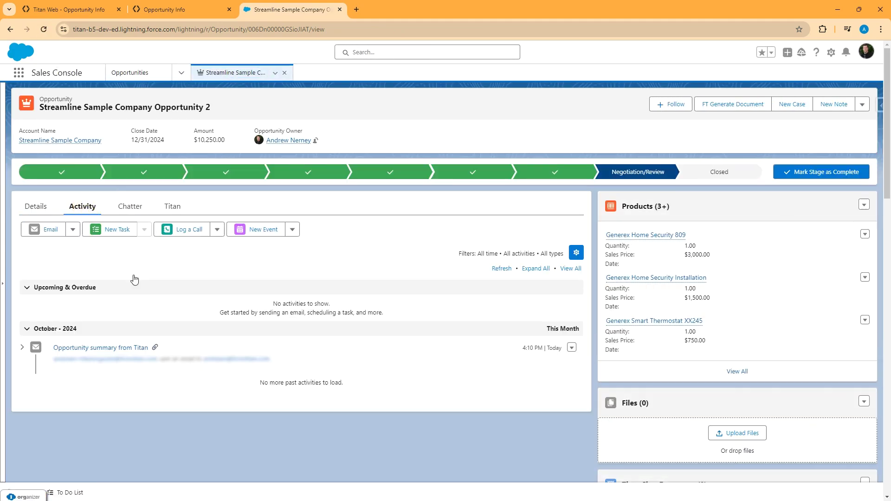
{"action": "left_click", "coordinate": [104, 348]}
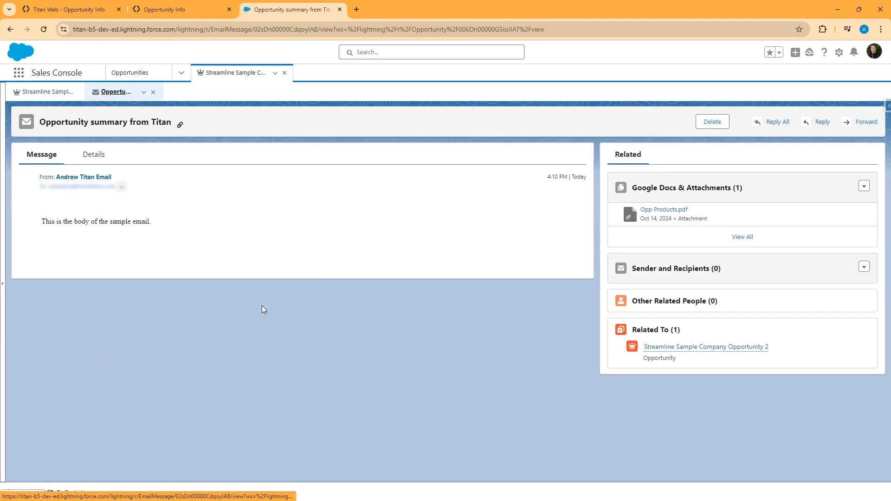